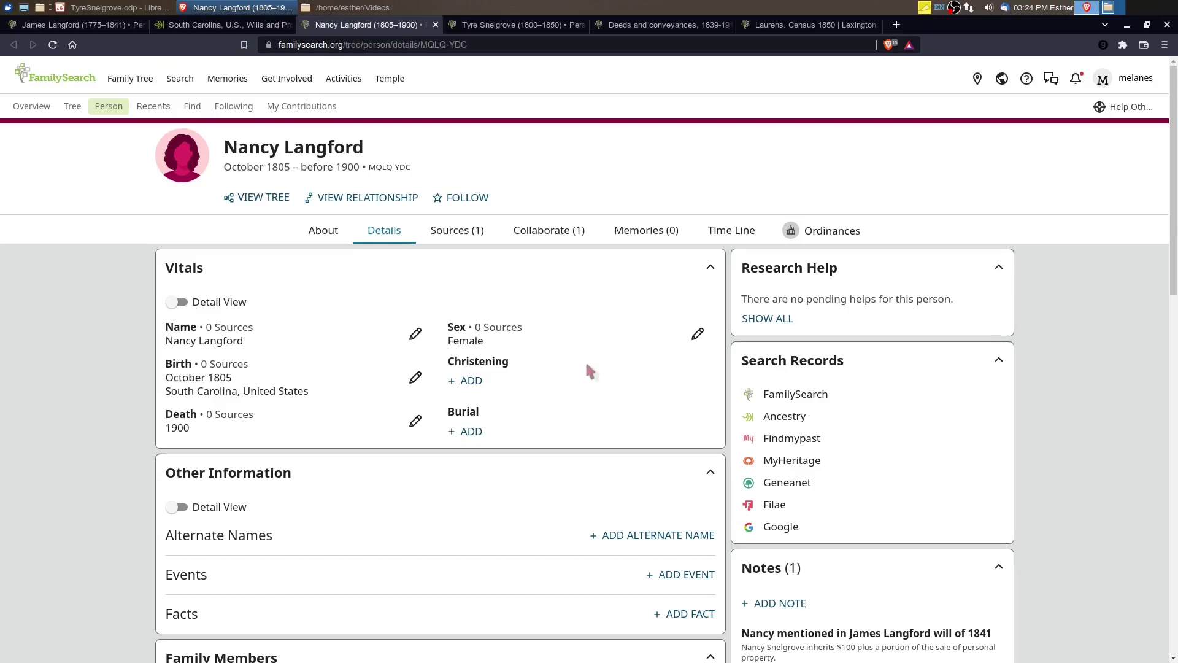
scroll(586, 366, "down", 5)
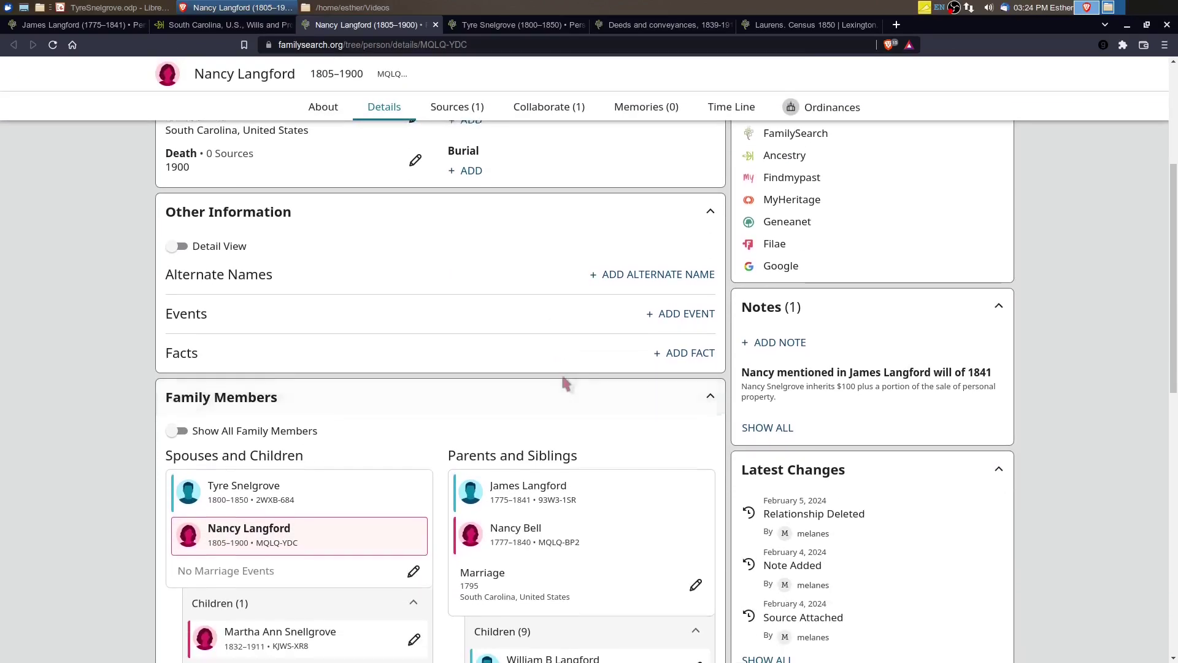
scroll(565, 384, "down", 2)
scroll(697, 452, "down", 1)
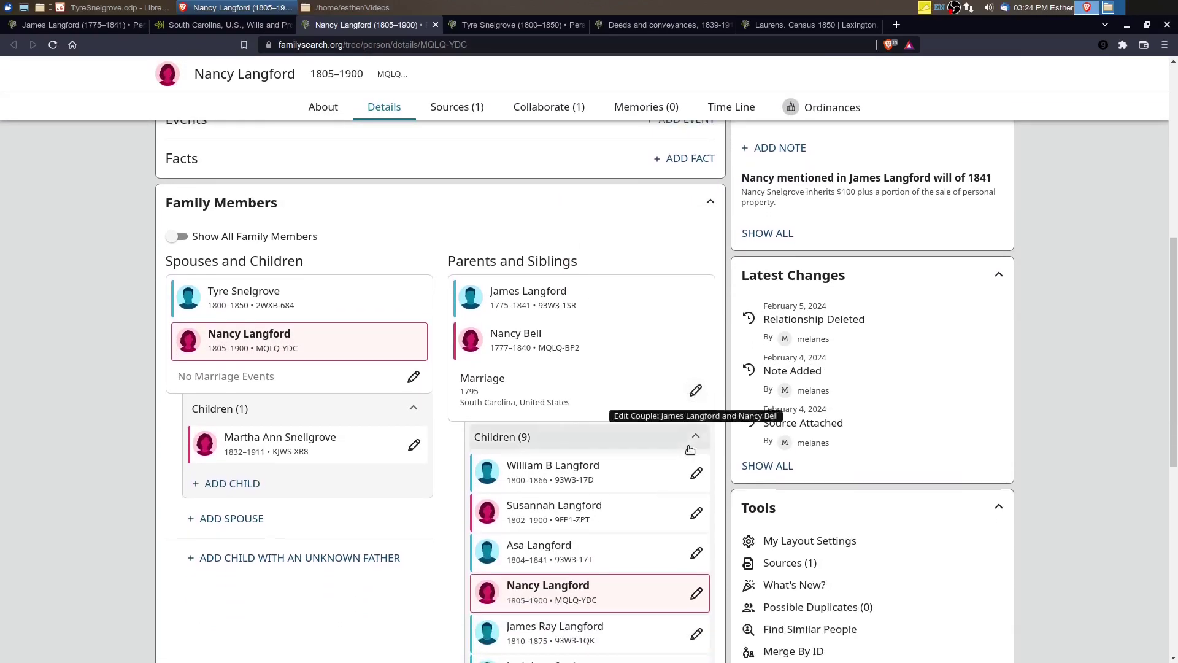
scroll(690, 450, "down", 1)
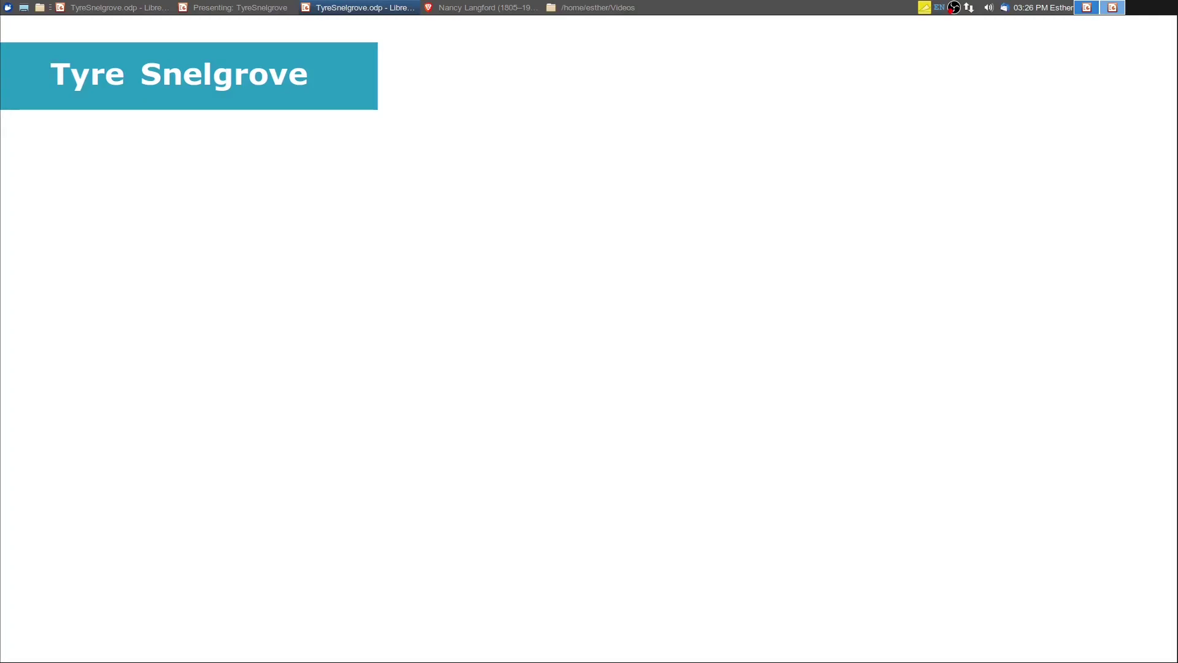
key("space")
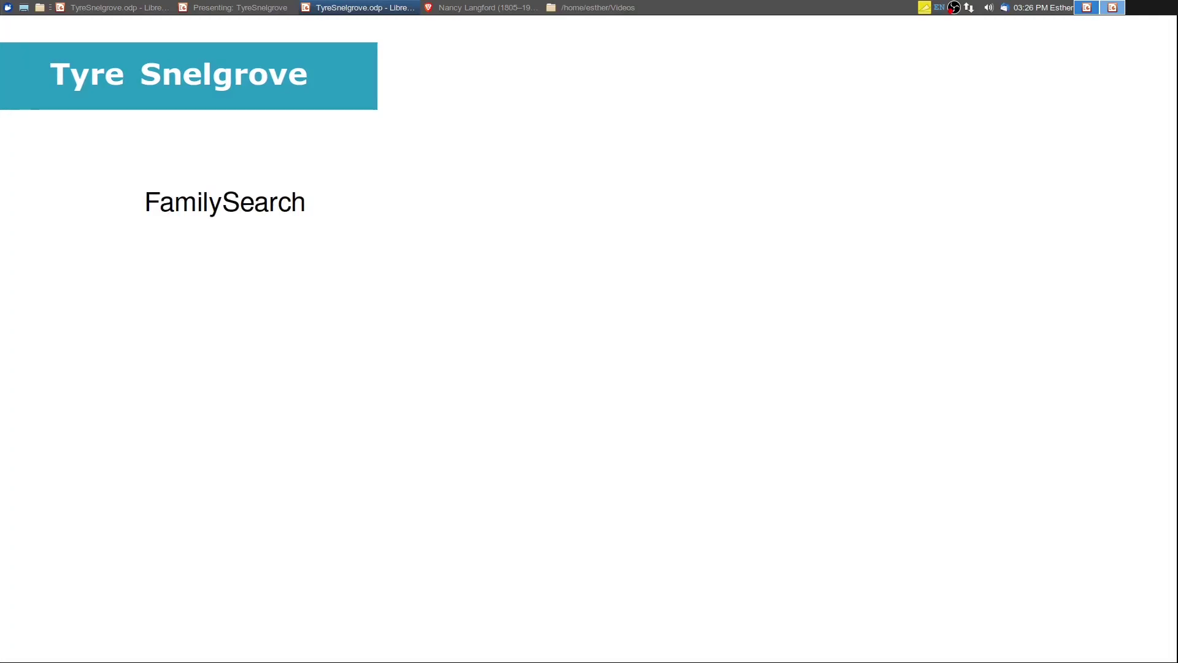
key("space")
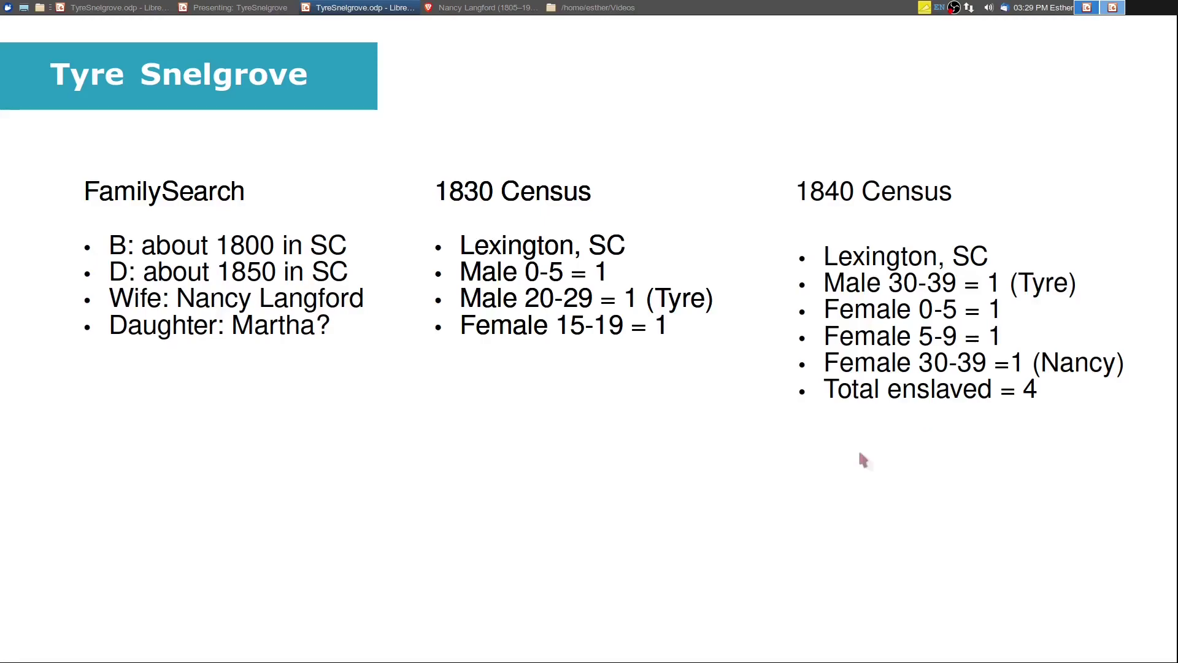
Reveal the three open Questions about Tyre below the FANS list
left_click(785, 474)
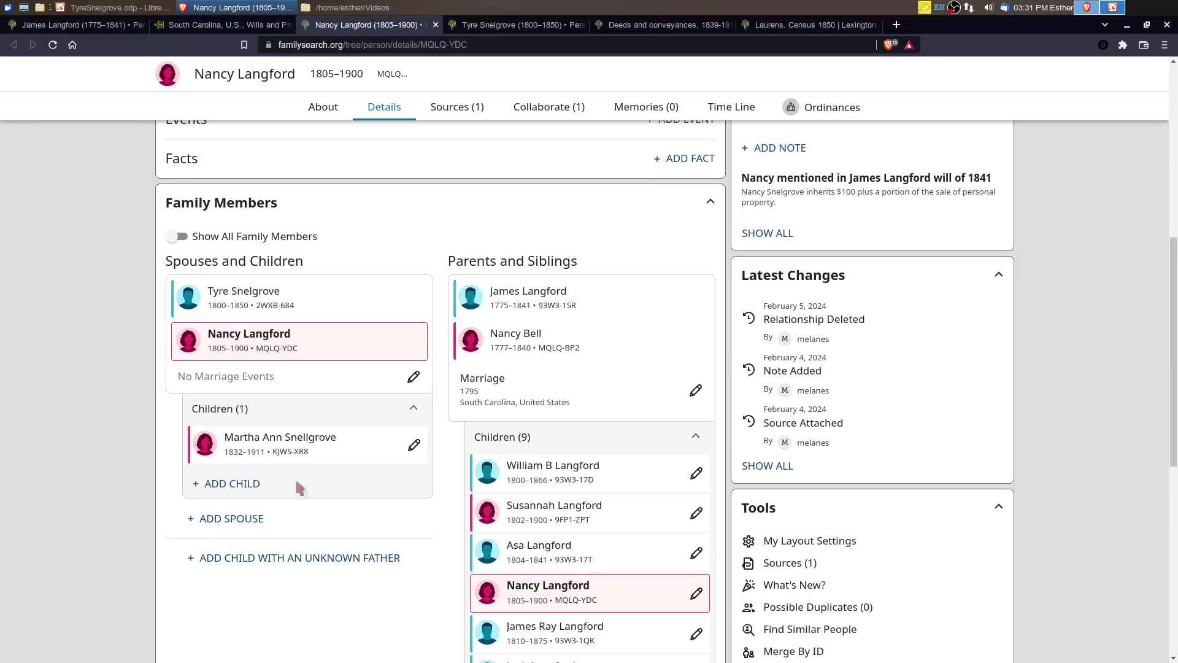
scroll(311, 491, "up", 3)
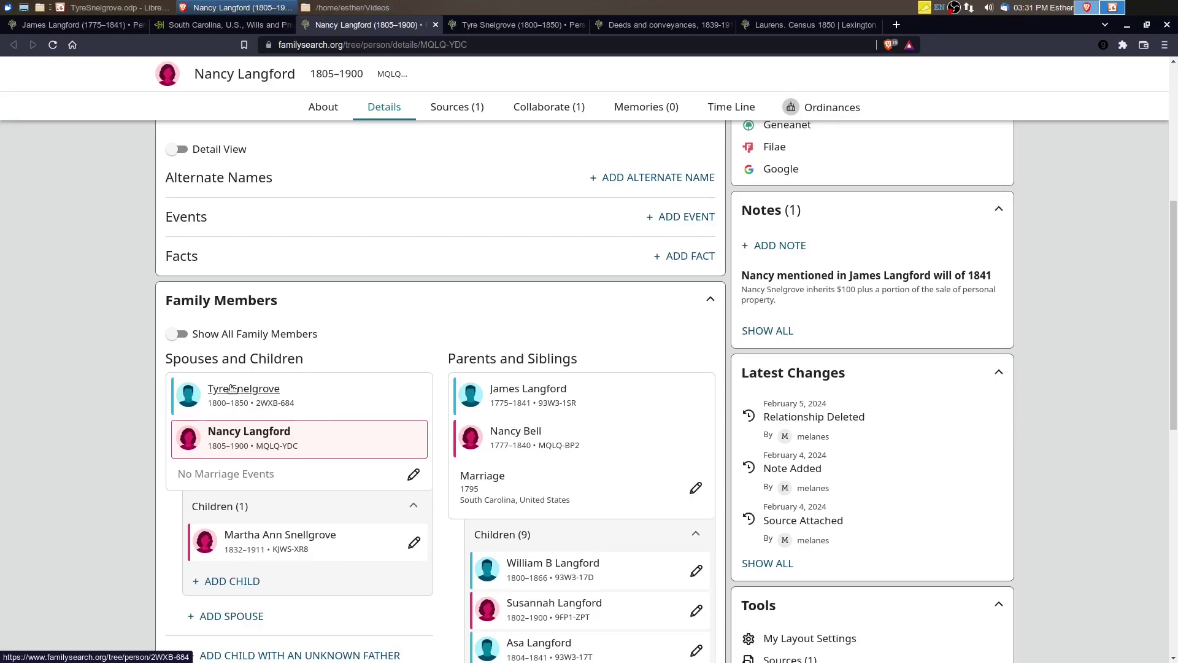
left_click(232, 388)
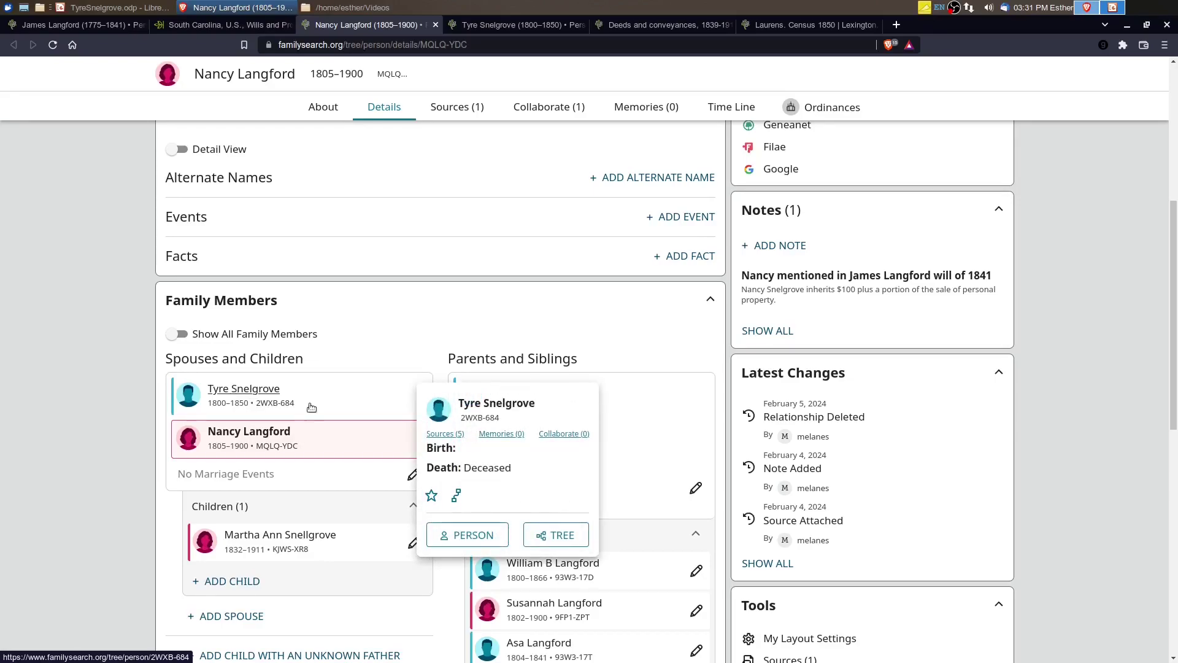
left_click(502, 27)
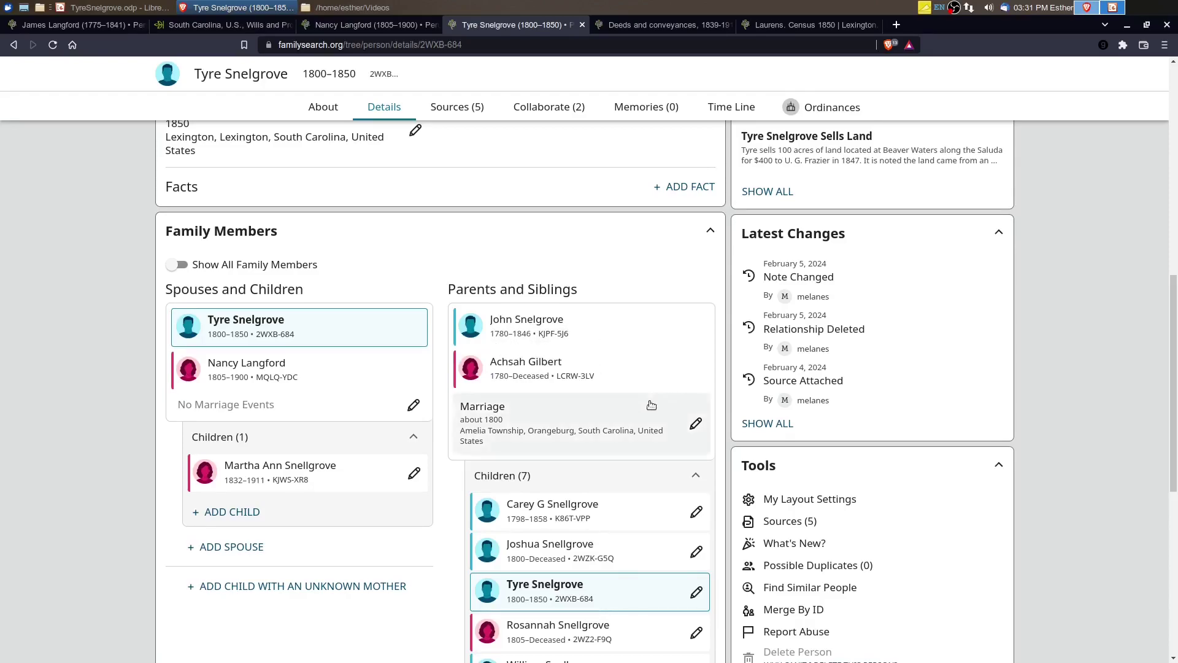
scroll(566, 501, "down", 1)
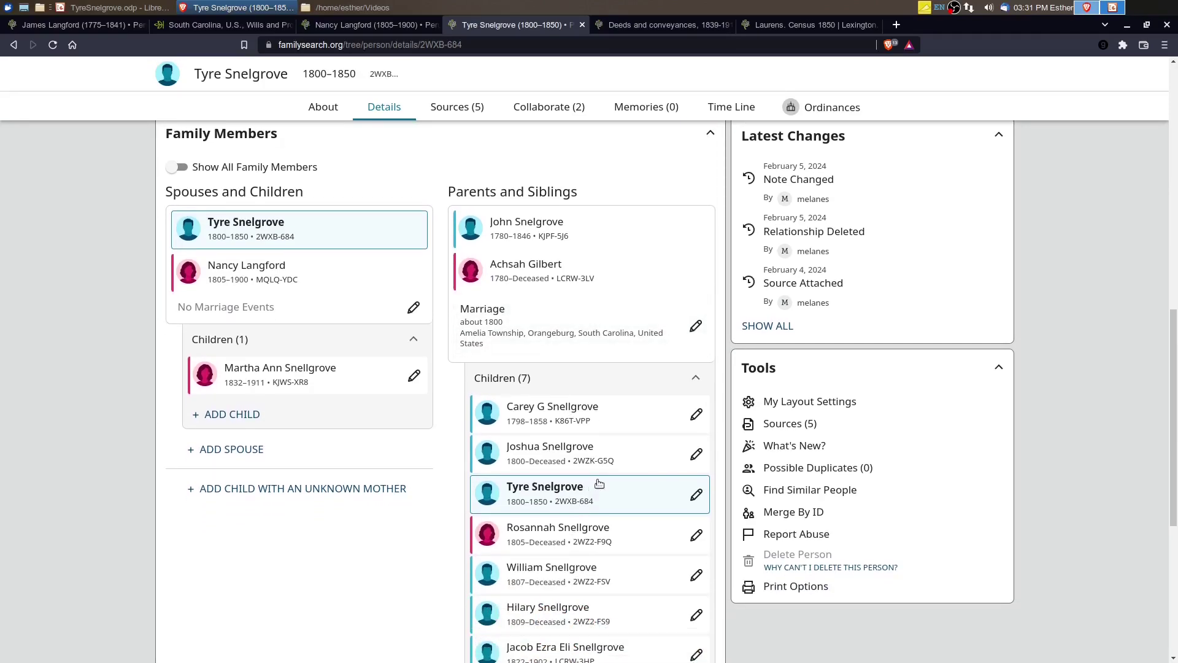
scroll(596, 468, "down", 1)
scroll(430, 429, "up", 7)
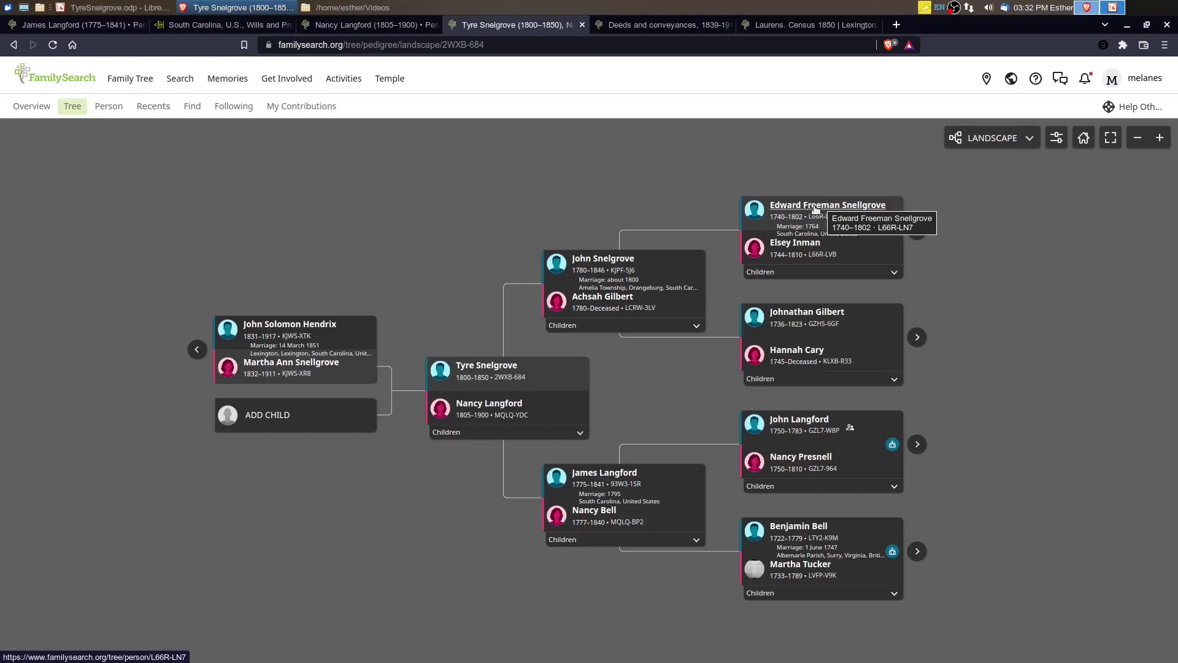
left_click(771, 274)
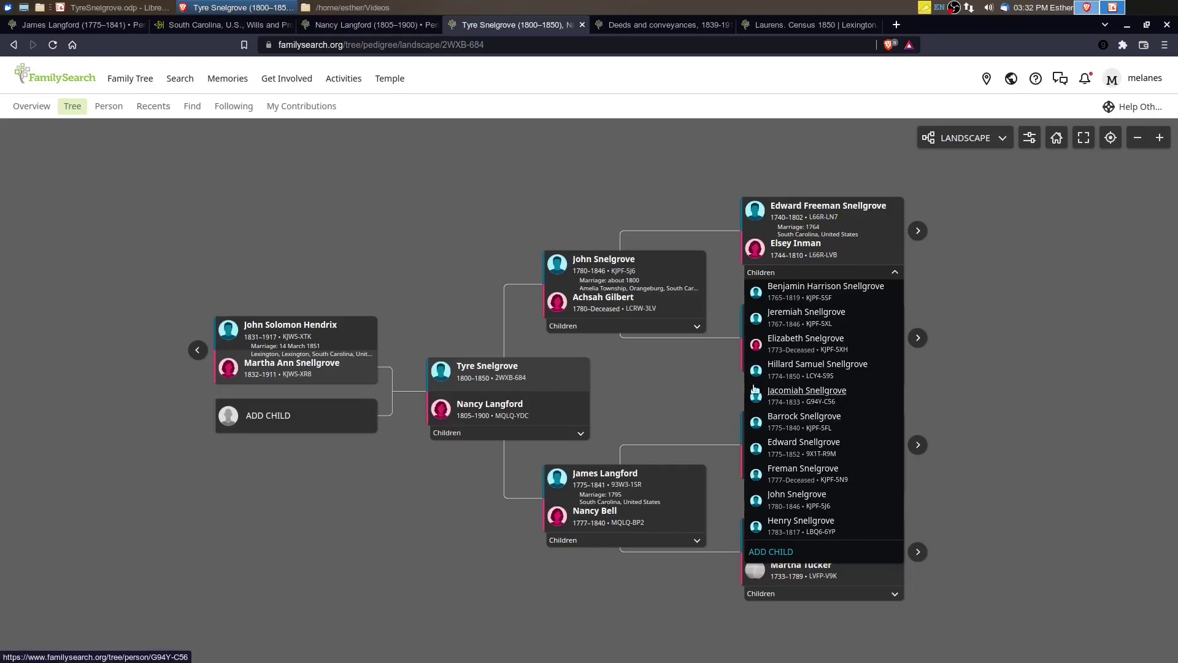
left_click(614, 326)
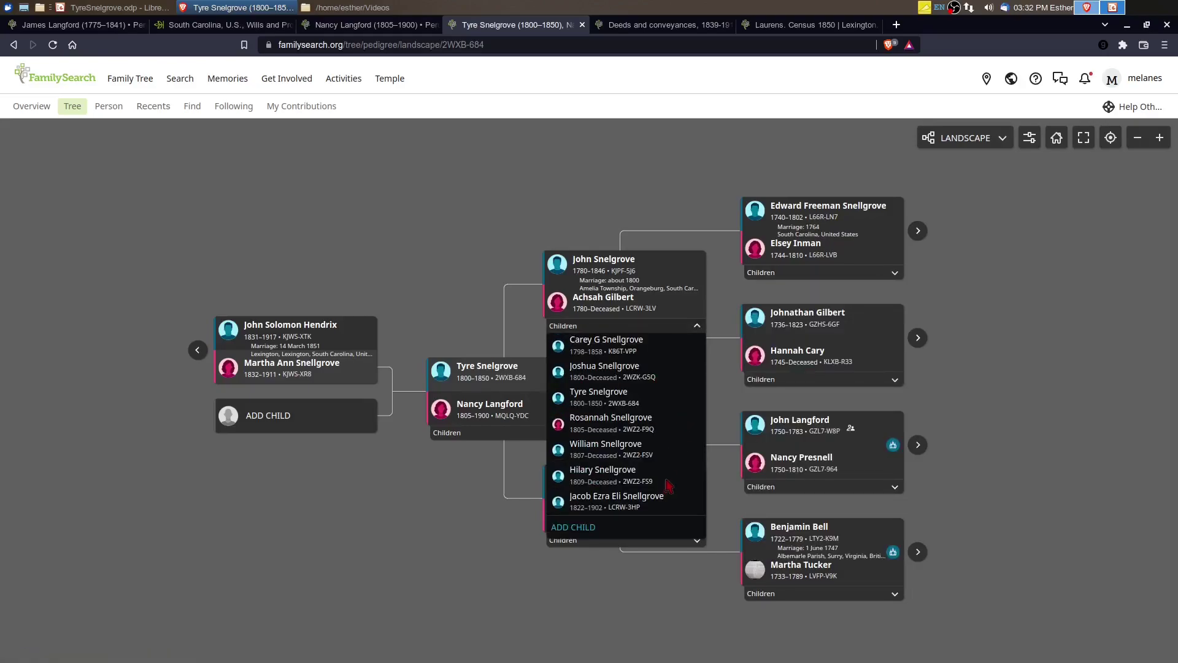
left_click(719, 396)
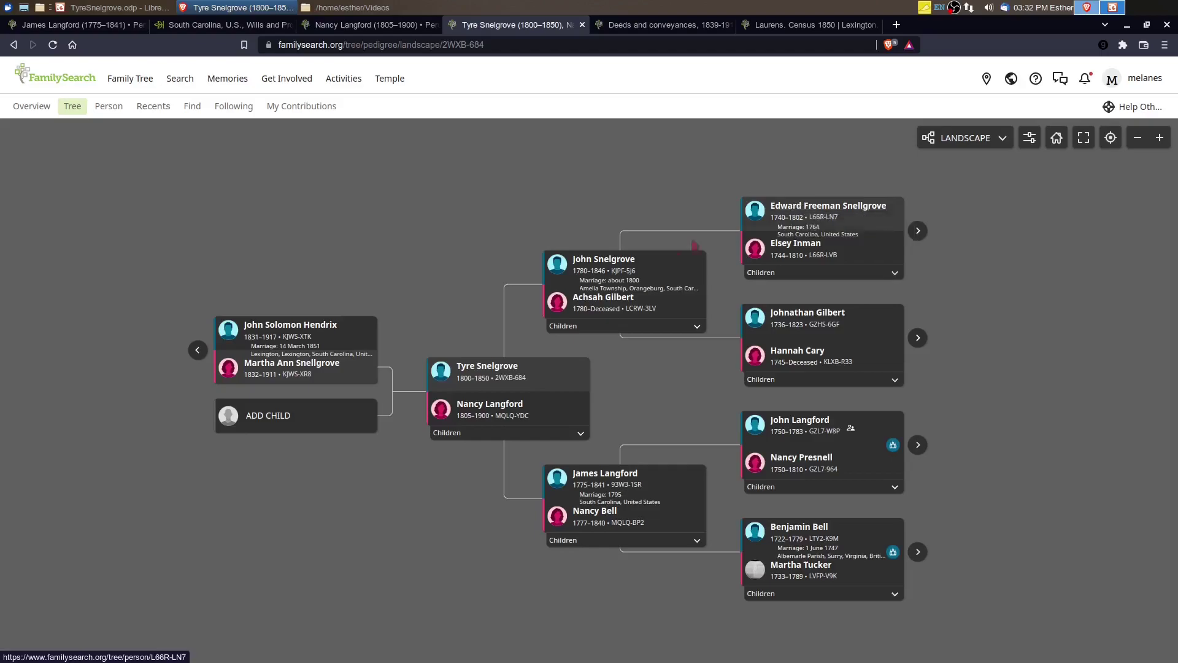
left_click(841, 207)
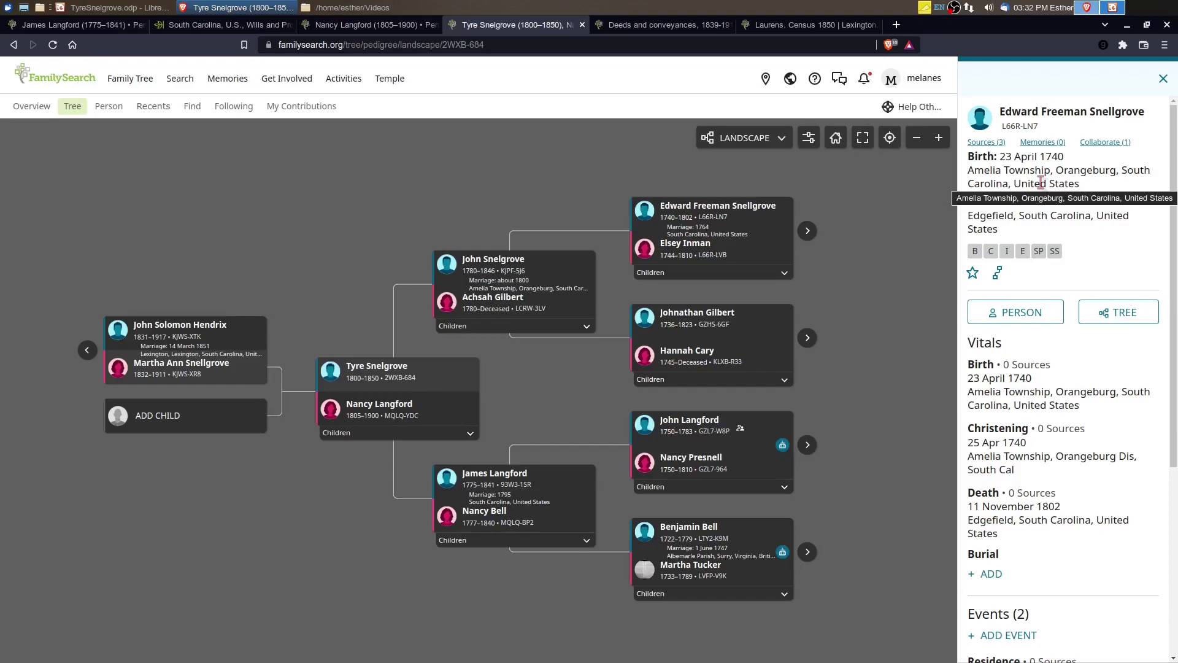
Extend the tree to Edward Freeman's parents and show Freeman Snellgrove's details (born 1708, Virginia)
left_click(808, 231)
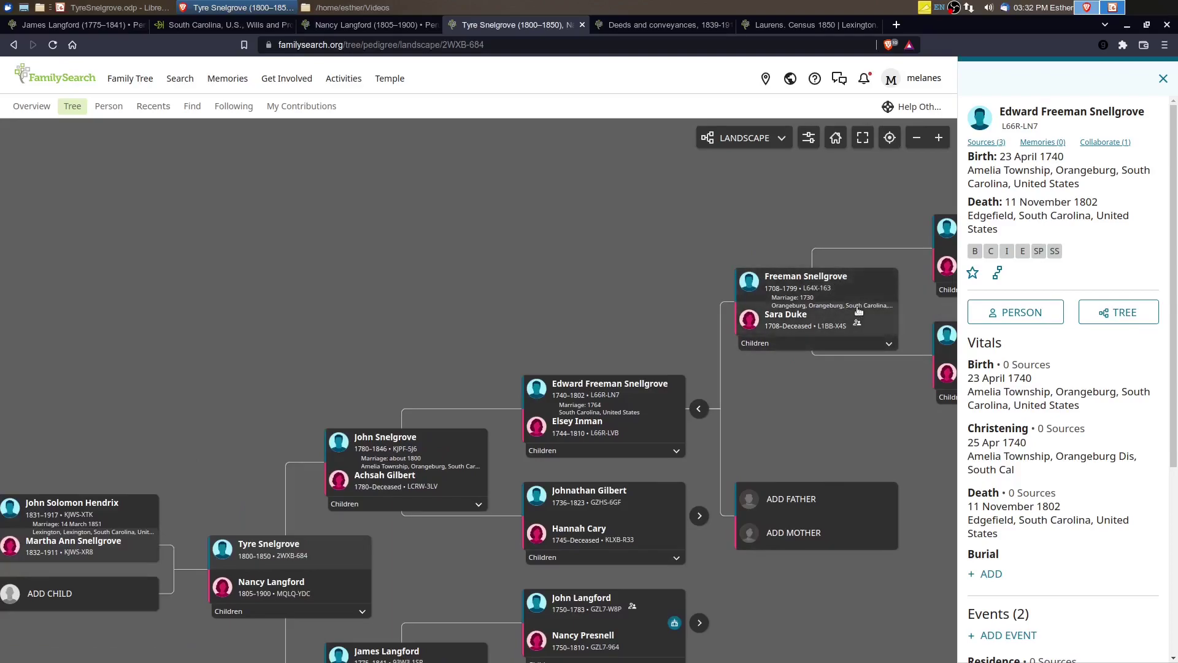
left_click(810, 277)
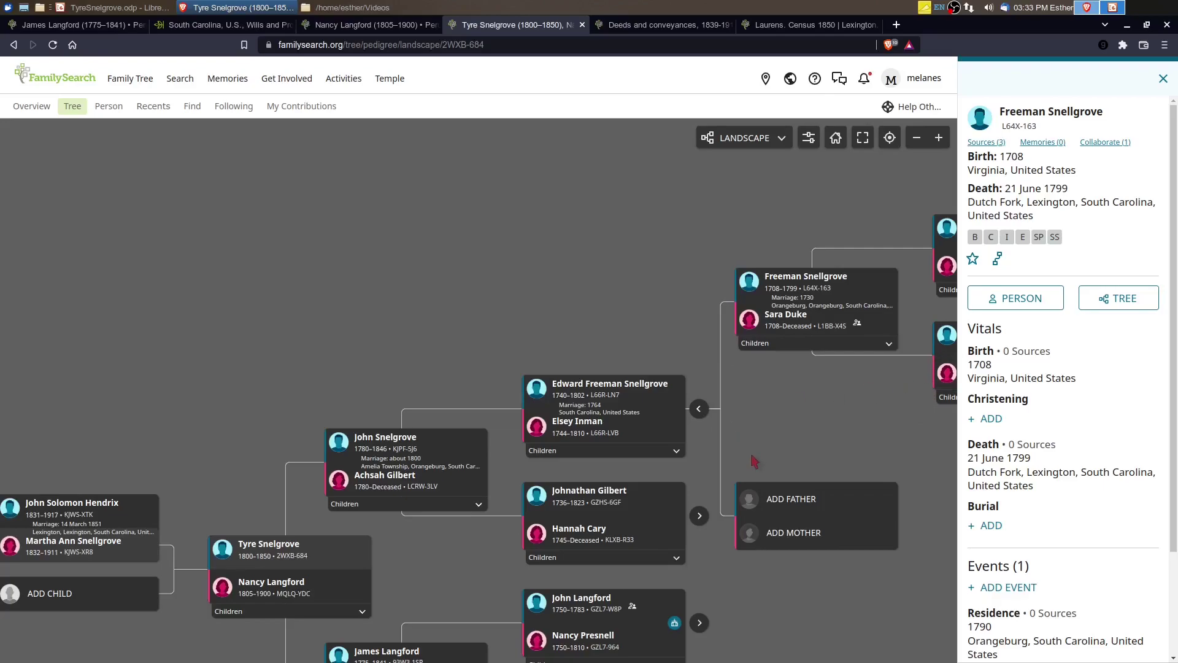
left_click_drag(768, 458, 822, 392)
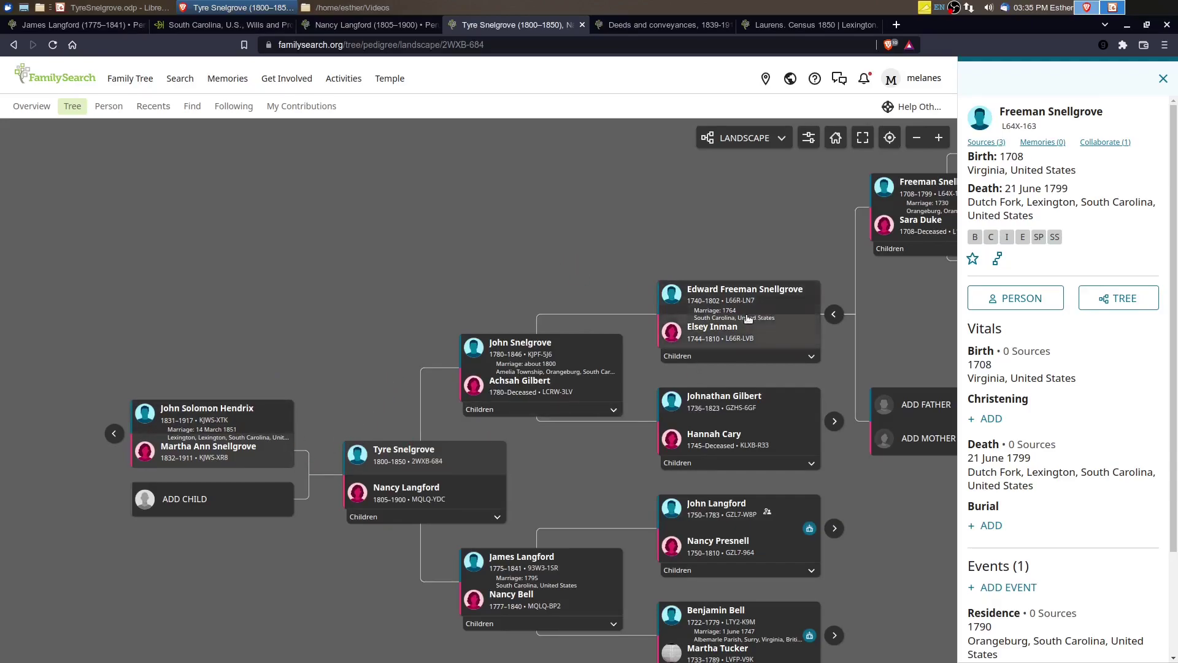
left_click(398, 450)
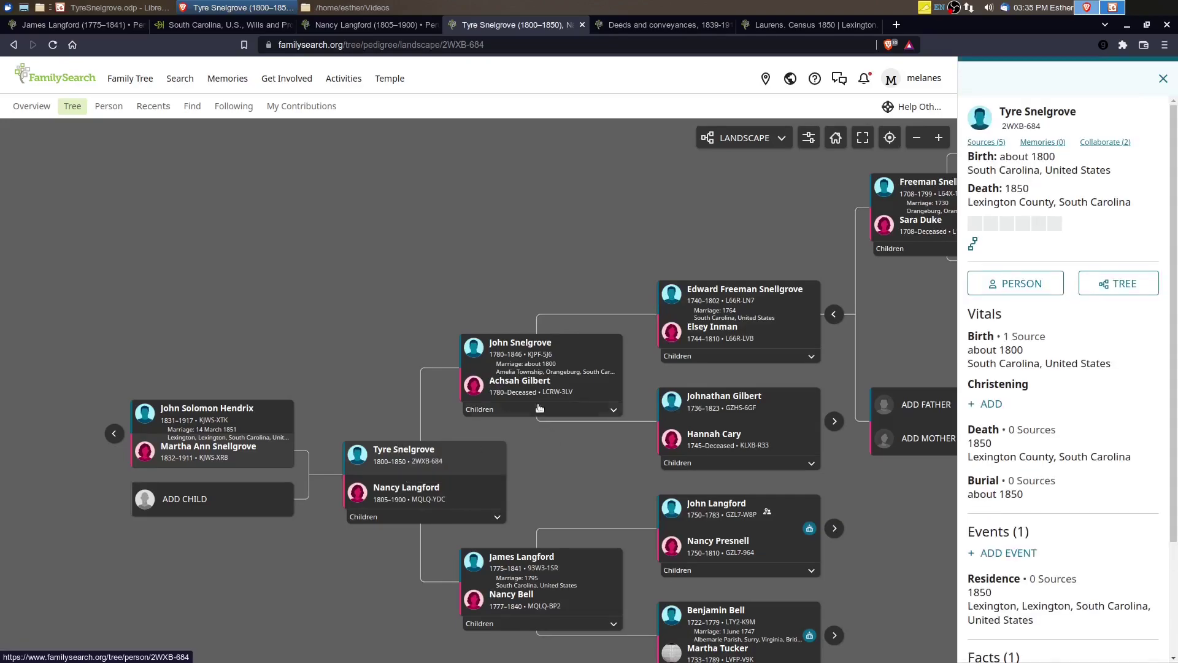
left_click(1017, 284)
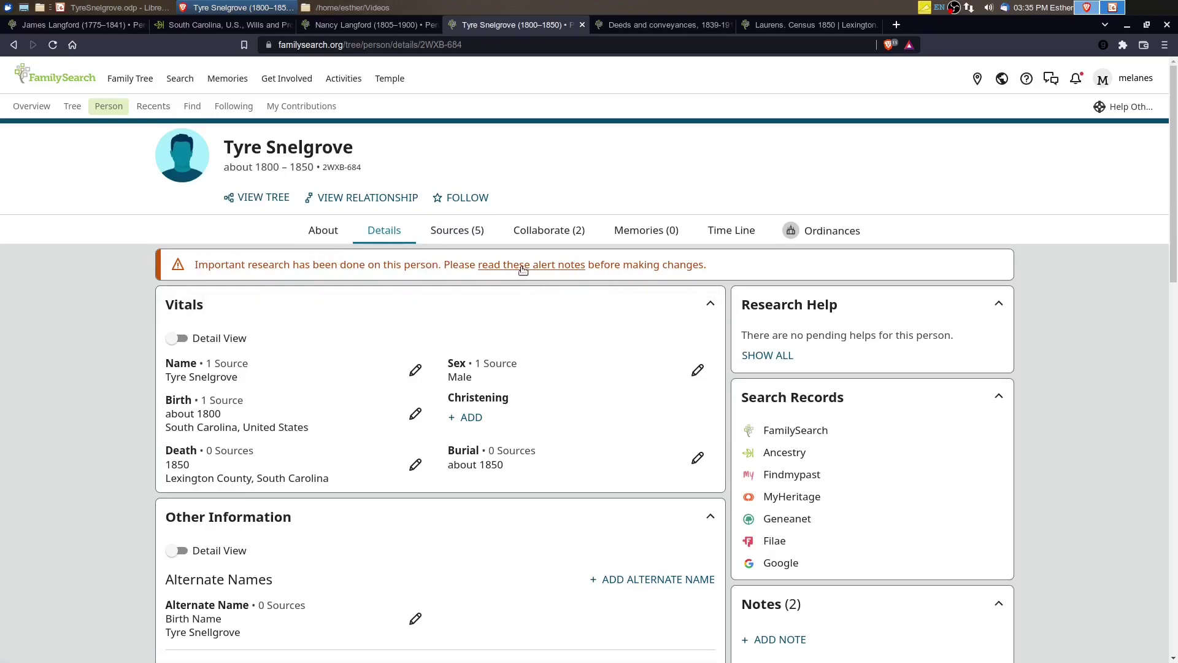
Read the research alert note about Tyre's father, then close it
left_click(523, 270)
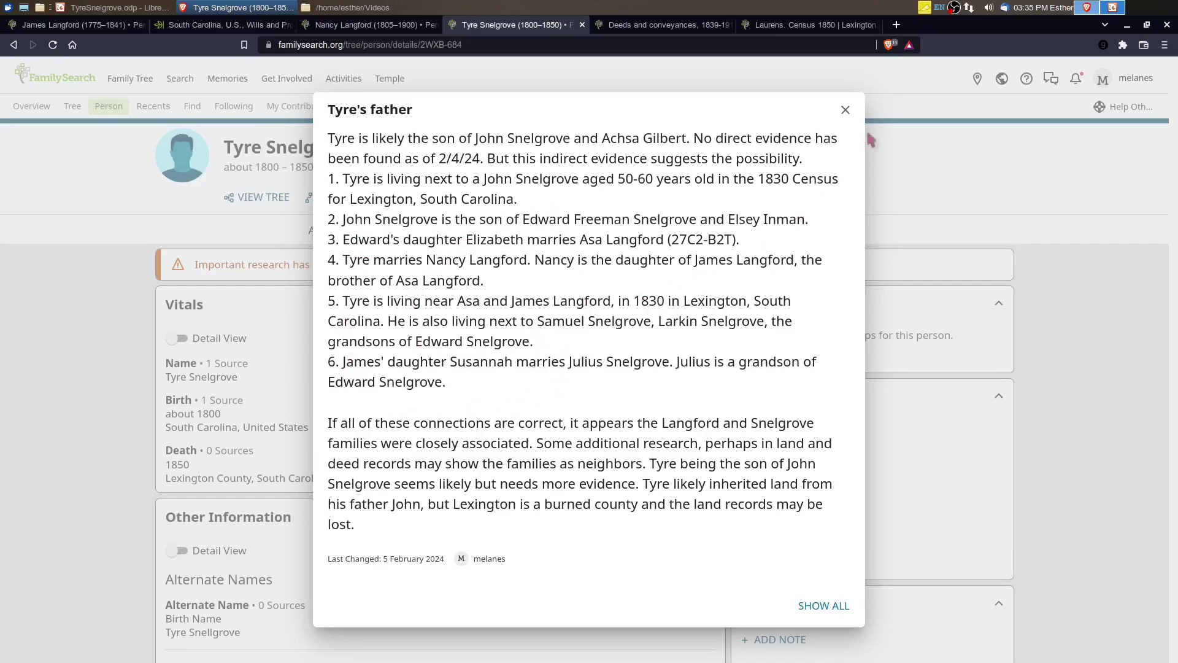
left_click(846, 110)
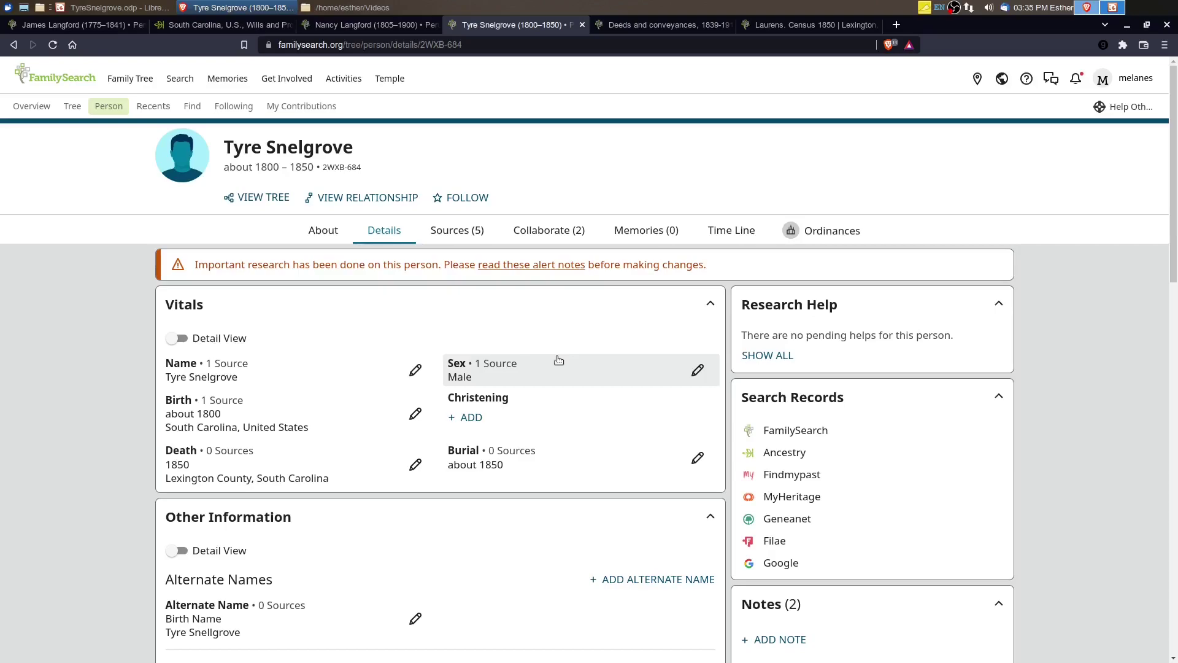
Show Tyre Snelgrove's five sources and scroll through the 1850 census source's indexed information
left_click(459, 231)
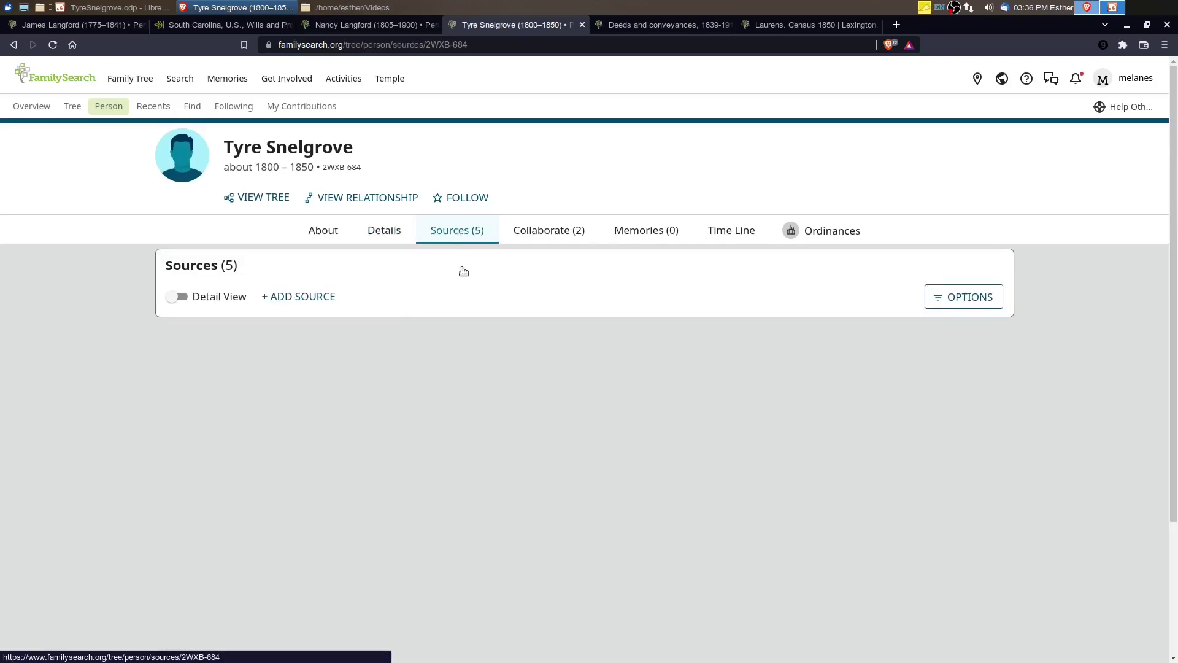
scroll(603, 400, "down", 3)
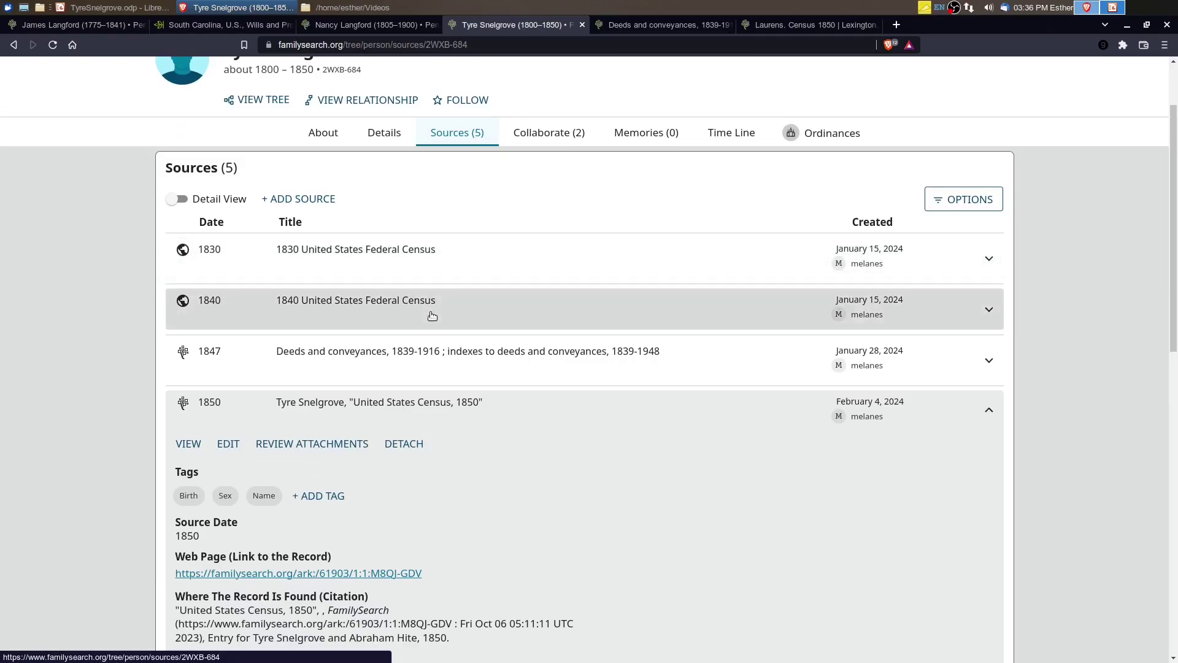
scroll(383, 366, "down", 1)
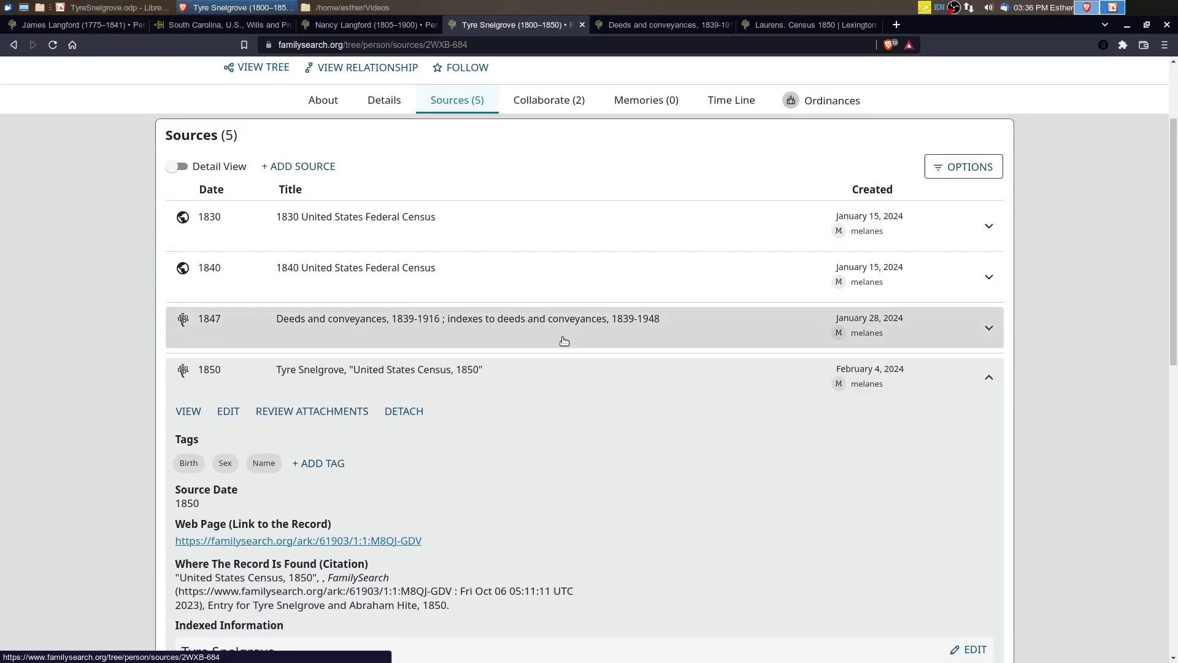
scroll(568, 341, "down", 3)
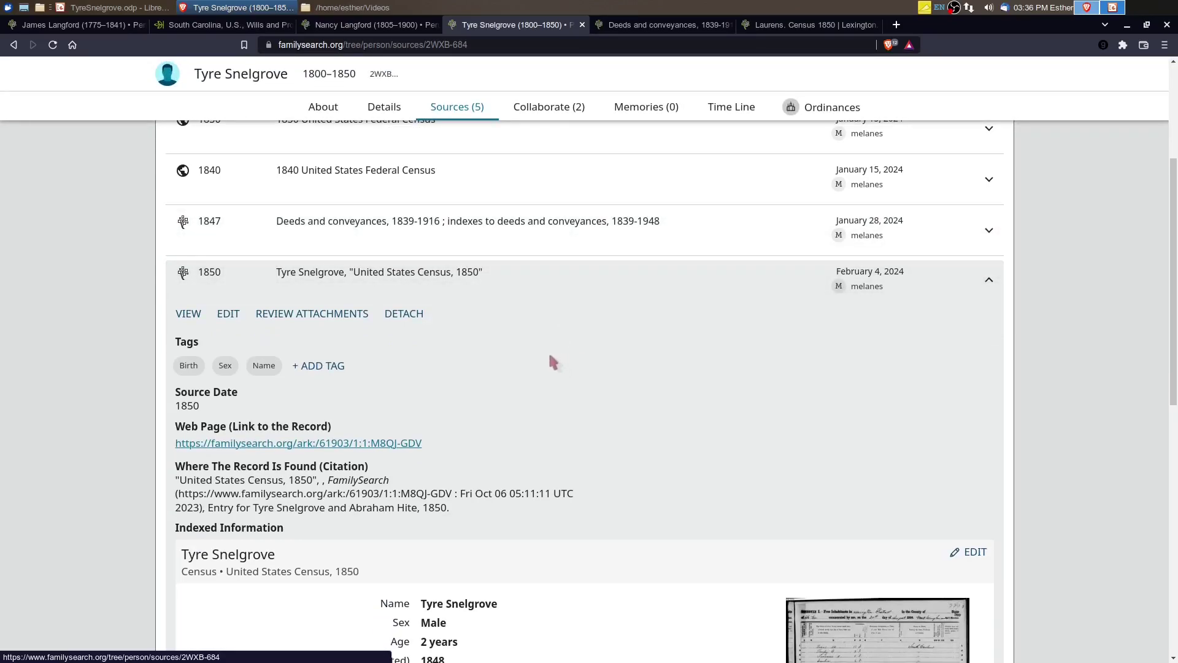
scroll(534, 363, "down", 1)
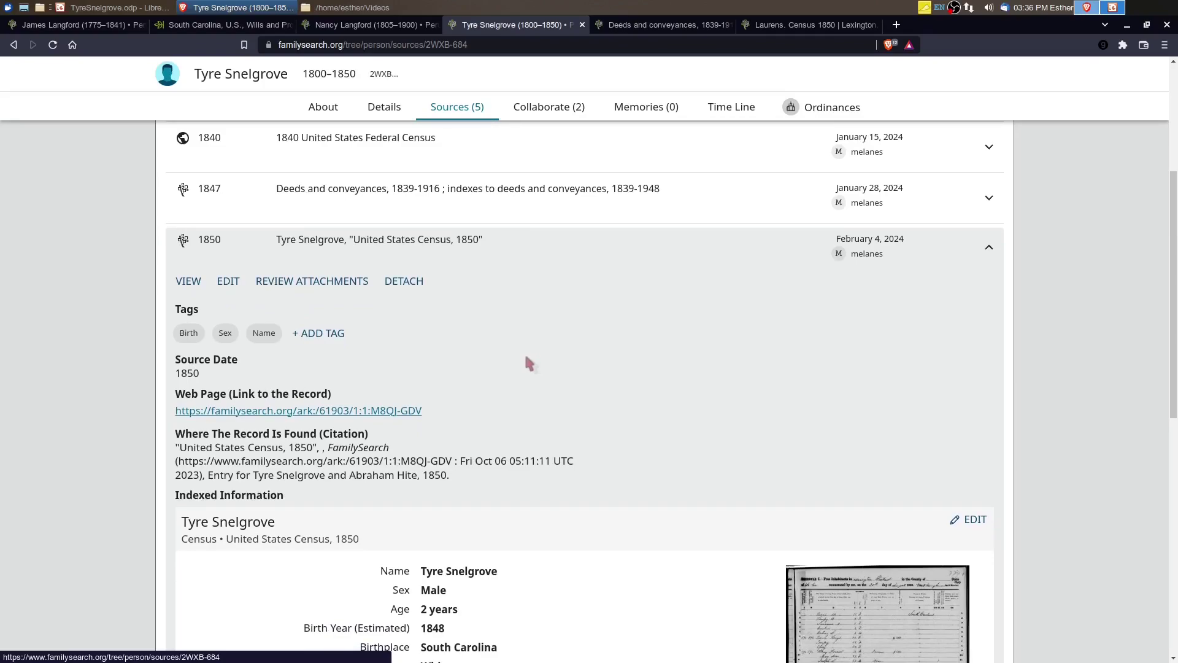
scroll(529, 364, "down", 8)
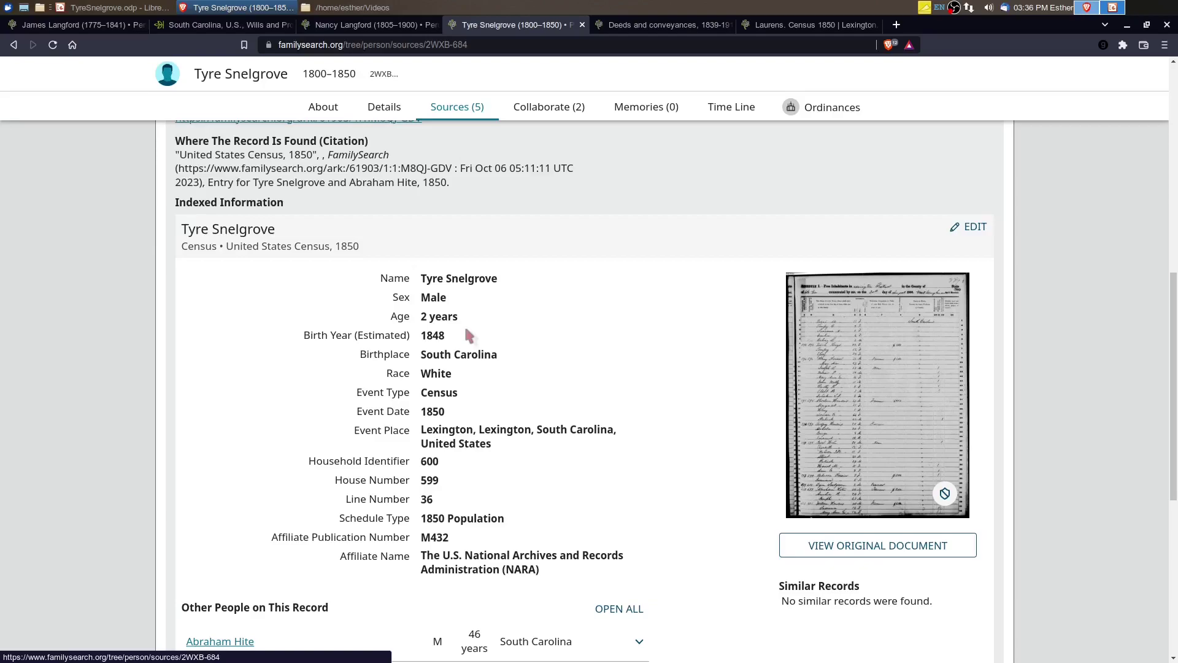
scroll(540, 522, "down", 3)
scroll(534, 608, "down", 2)
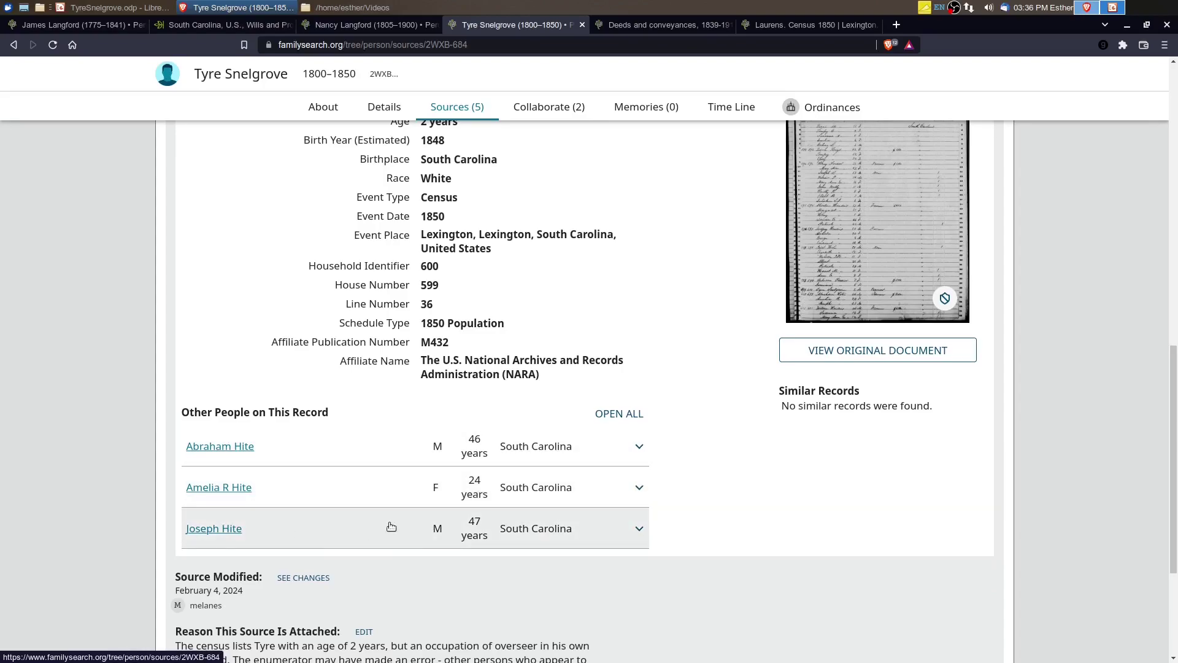
scroll(359, 546, "up", 2)
scroll(348, 564, "up", 2)
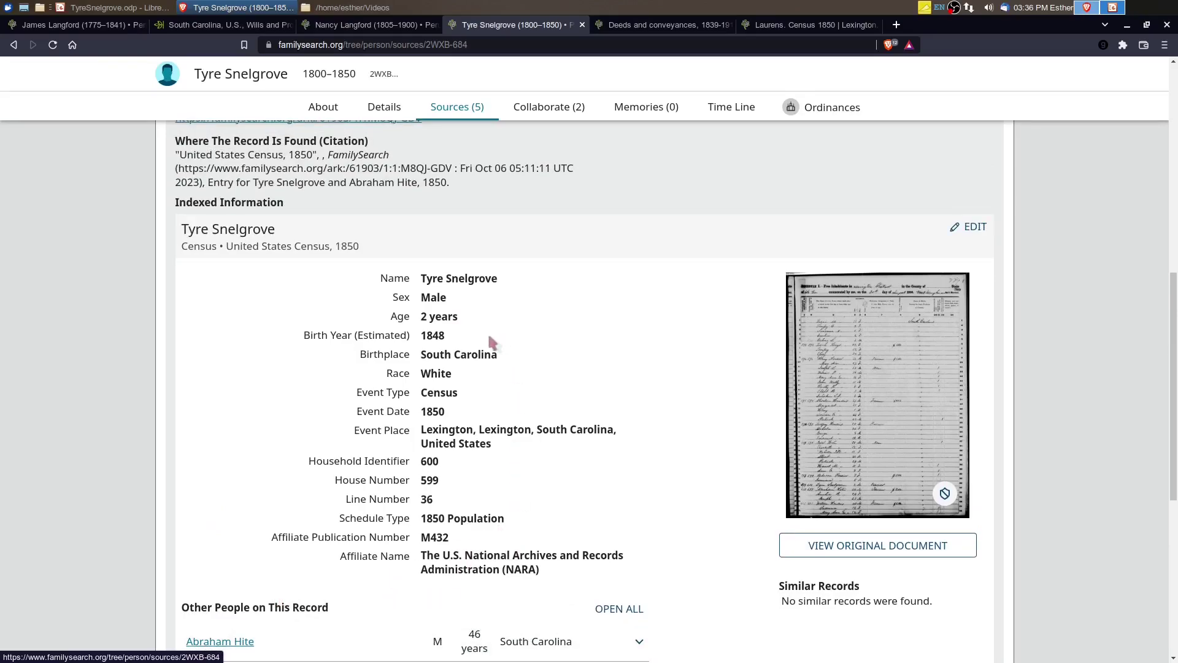
scroll(450, 312, "up", 1)
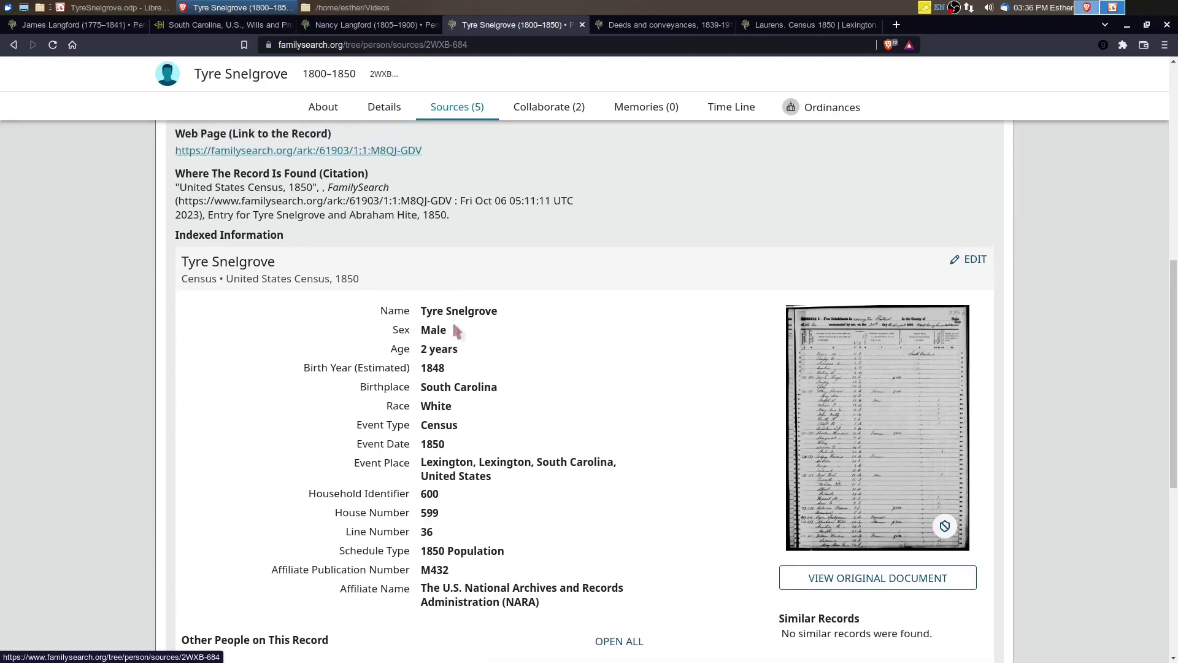
scroll(459, 346, "up", 1)
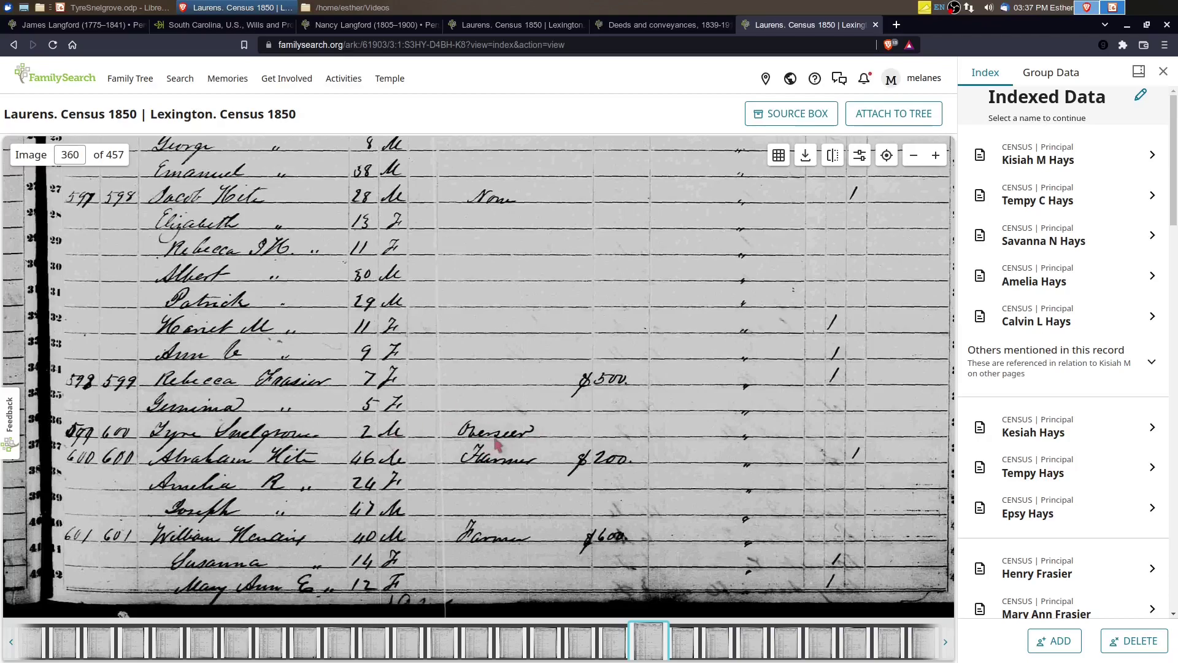
mouse_move(33, 407)
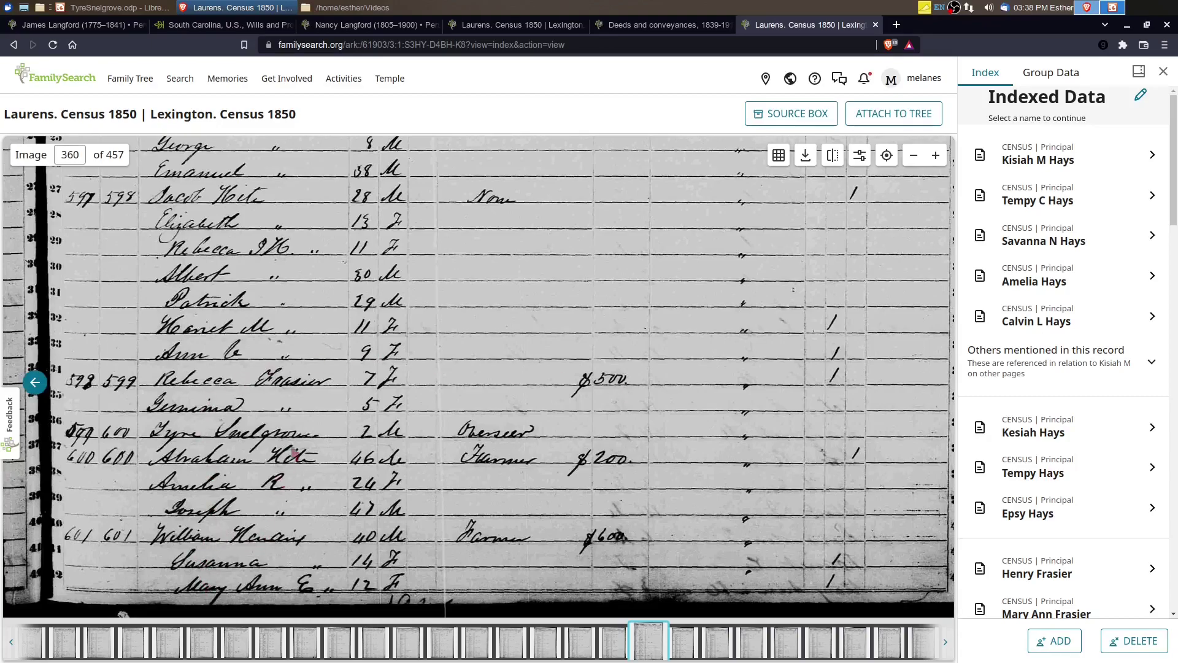
Pan the 1850 census page up to the column headers and earlier households, then scroll back down
scroll(270, 349, "up", 1)
left_click_drag(270, 348, 322, 505)
left_click_drag(338, 229, 342, 341)
left_click_drag(349, 209, 353, 460)
left_click_drag(311, 231, 312, 467)
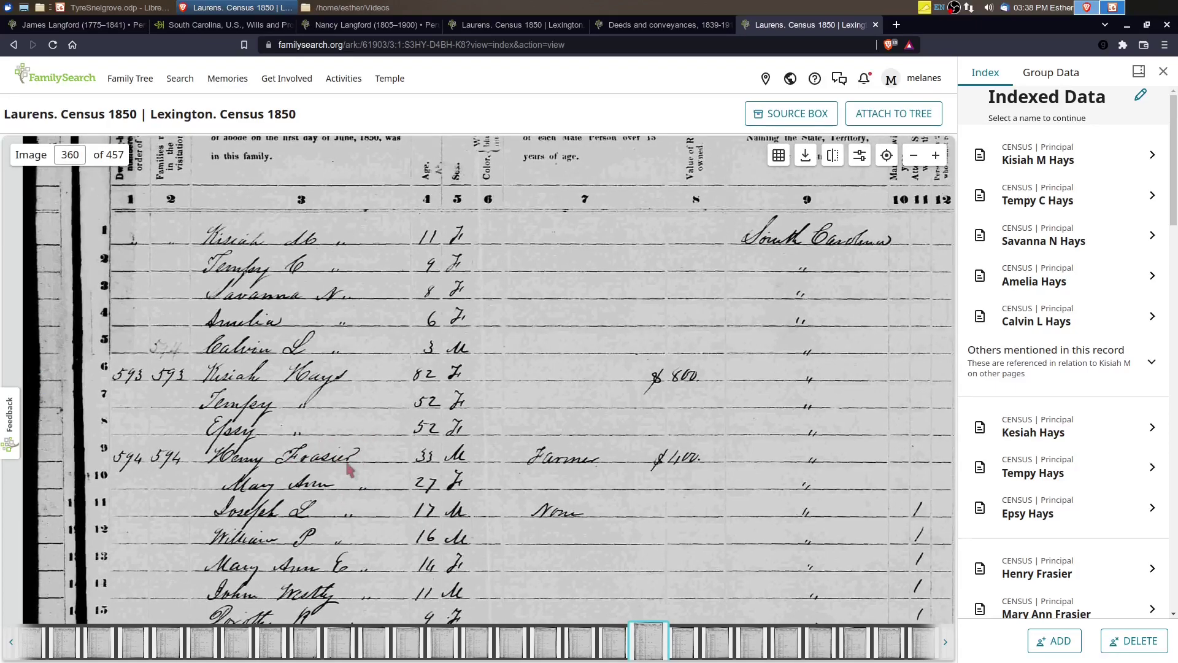
scroll(368, 484, "down", 5)
scroll(389, 501, "down", 6)
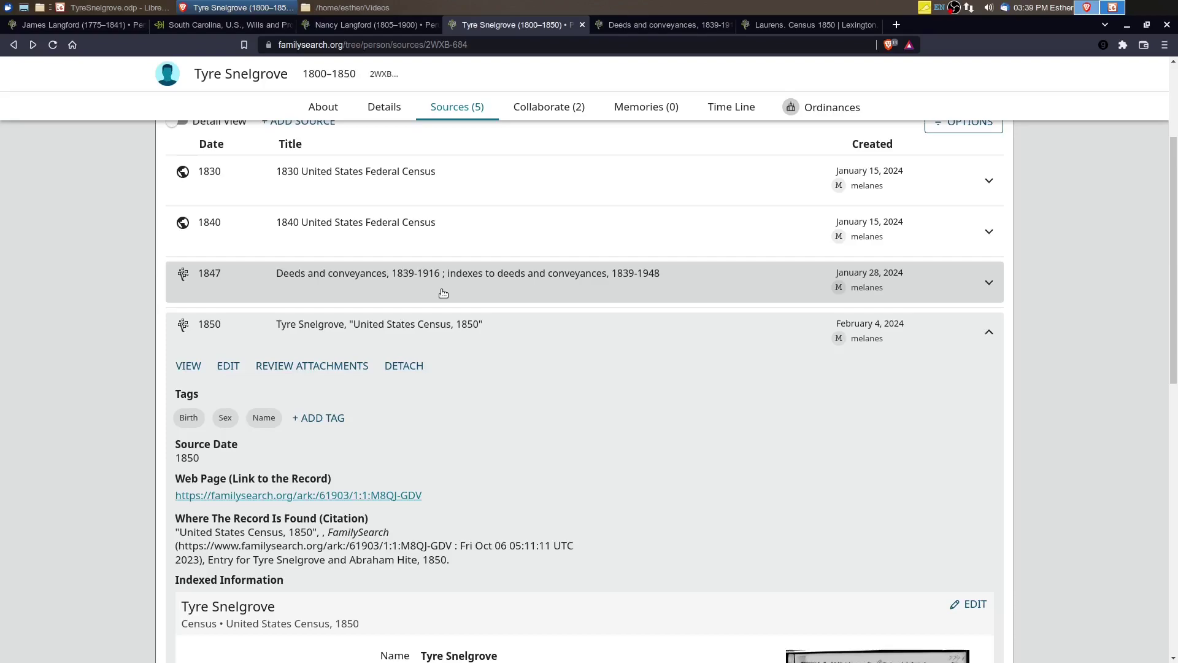
left_click(352, 27)
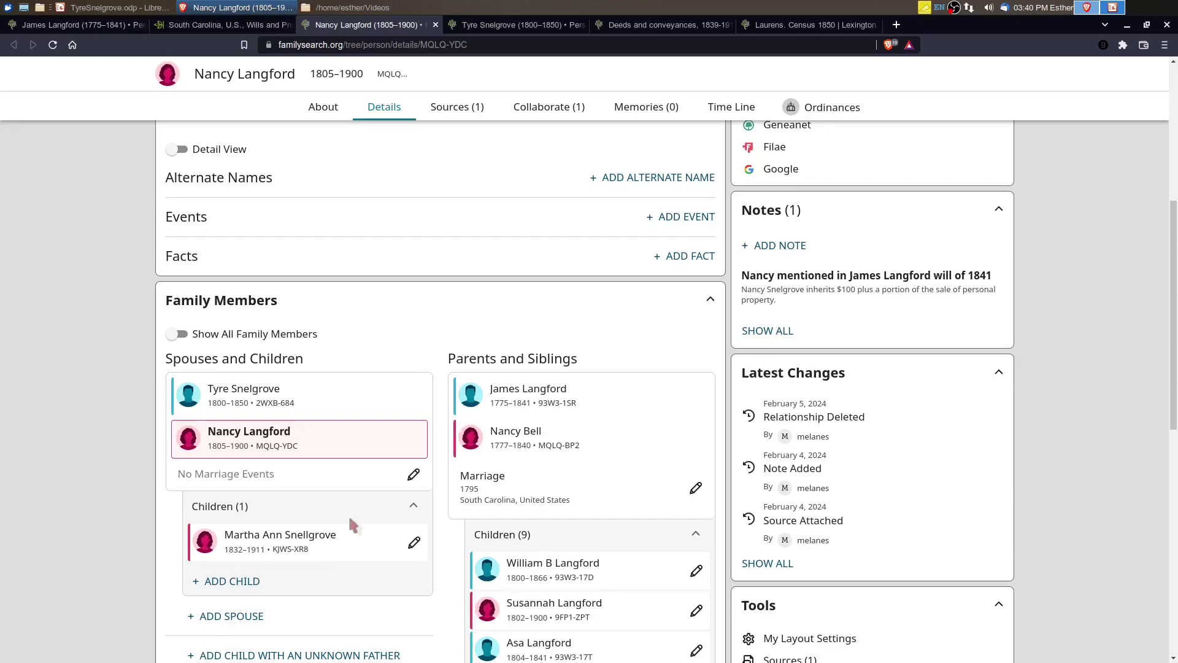
left_click(90, 25)
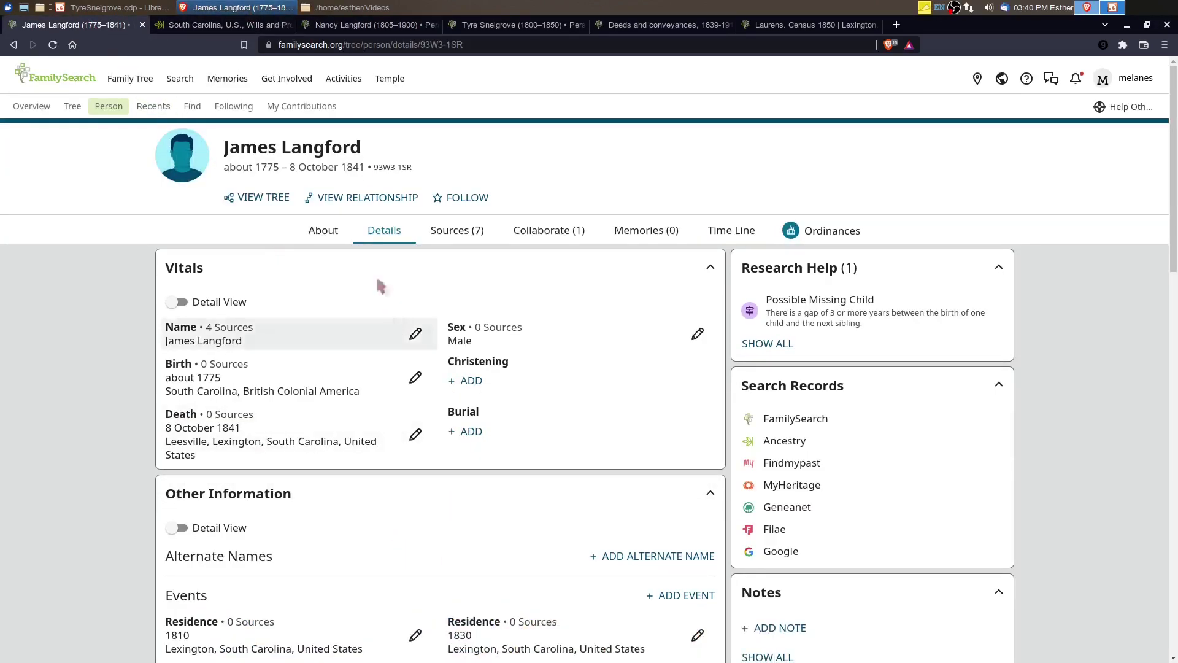
Show James Langford's 8 Oct 1841 South Carolina will record down to the Individuals Listed table
left_click(211, 31)
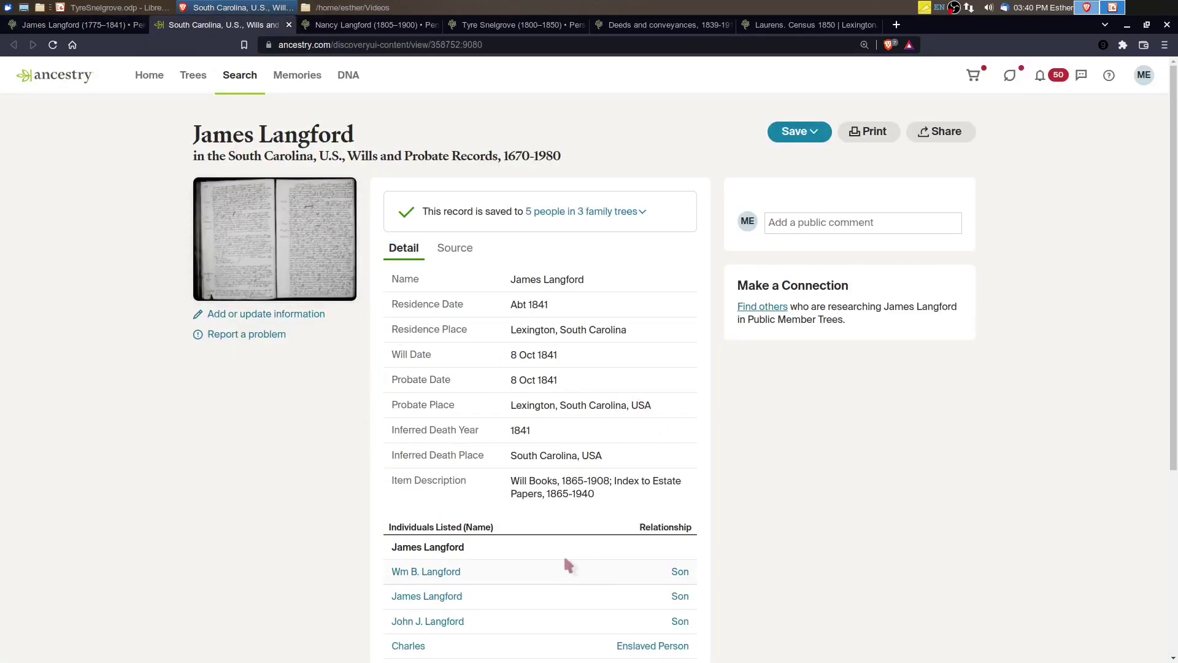
scroll(559, 557, "down", 1)
scroll(554, 562, "down", 4)
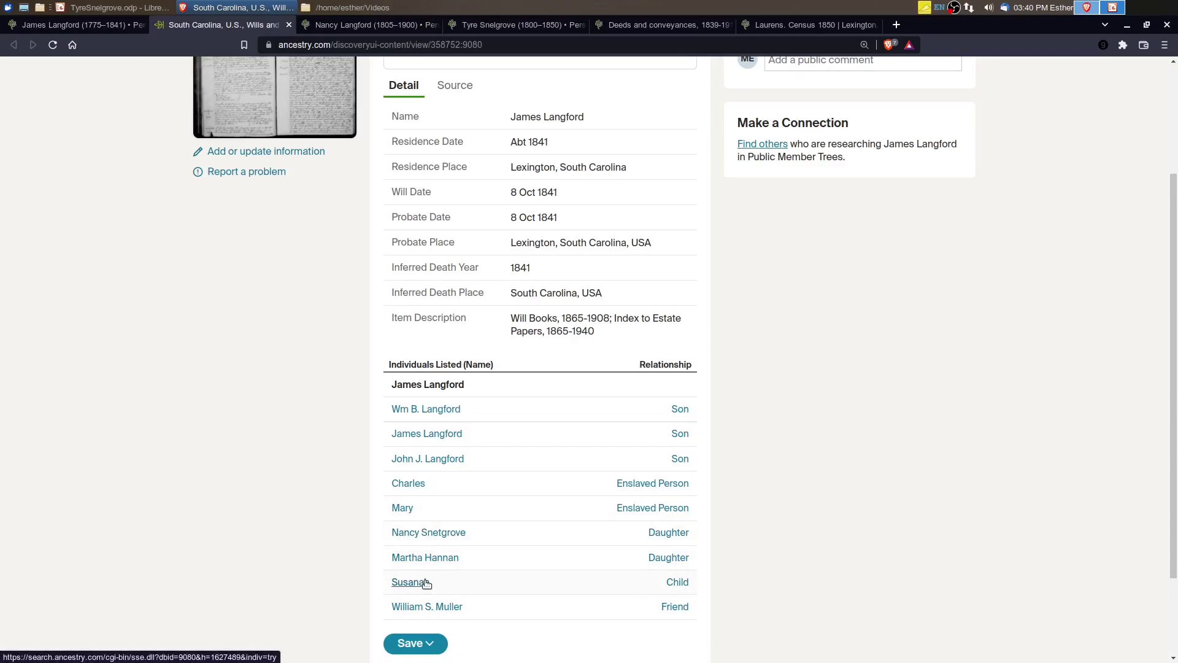
Open the will's scanned image 77 full size, zoomed into its upper right
left_click_drag(476, 244, 231, 325)
scroll(257, 393, "up", 3)
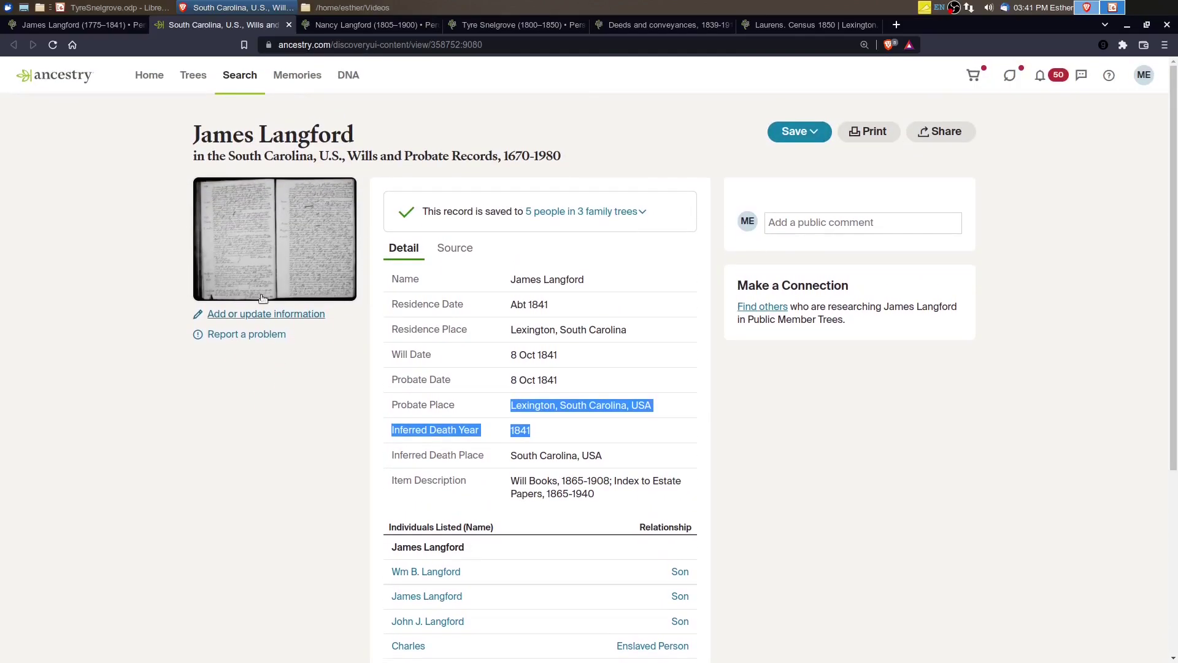
left_click(292, 276)
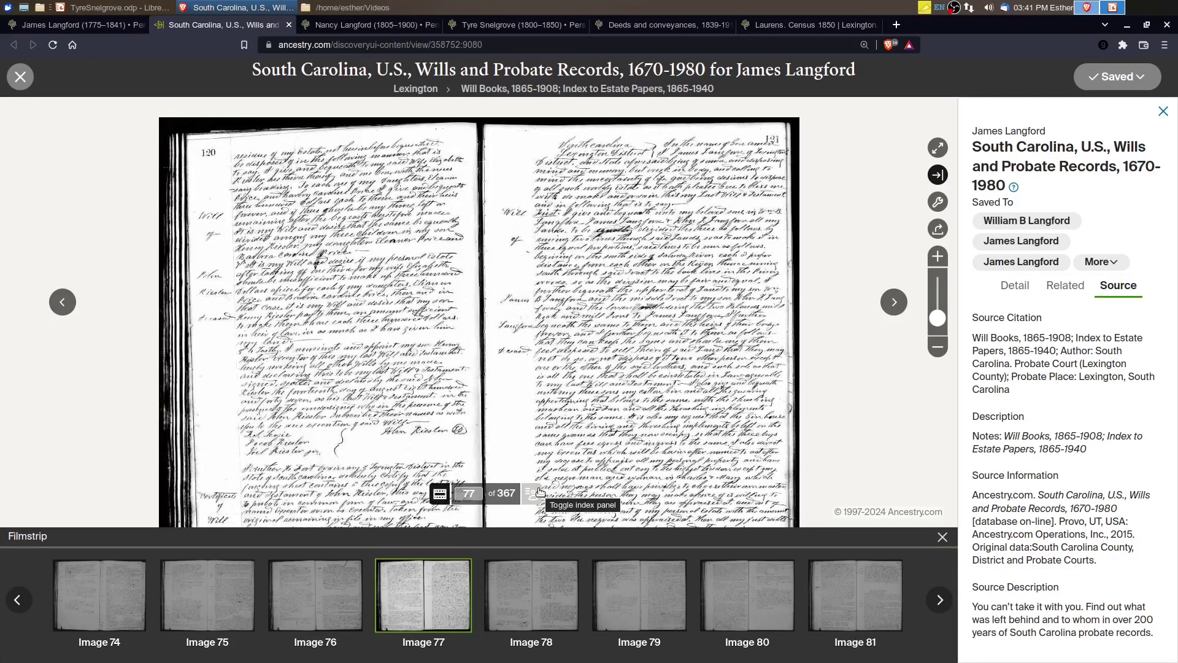
scroll(604, 313, "up", 2)
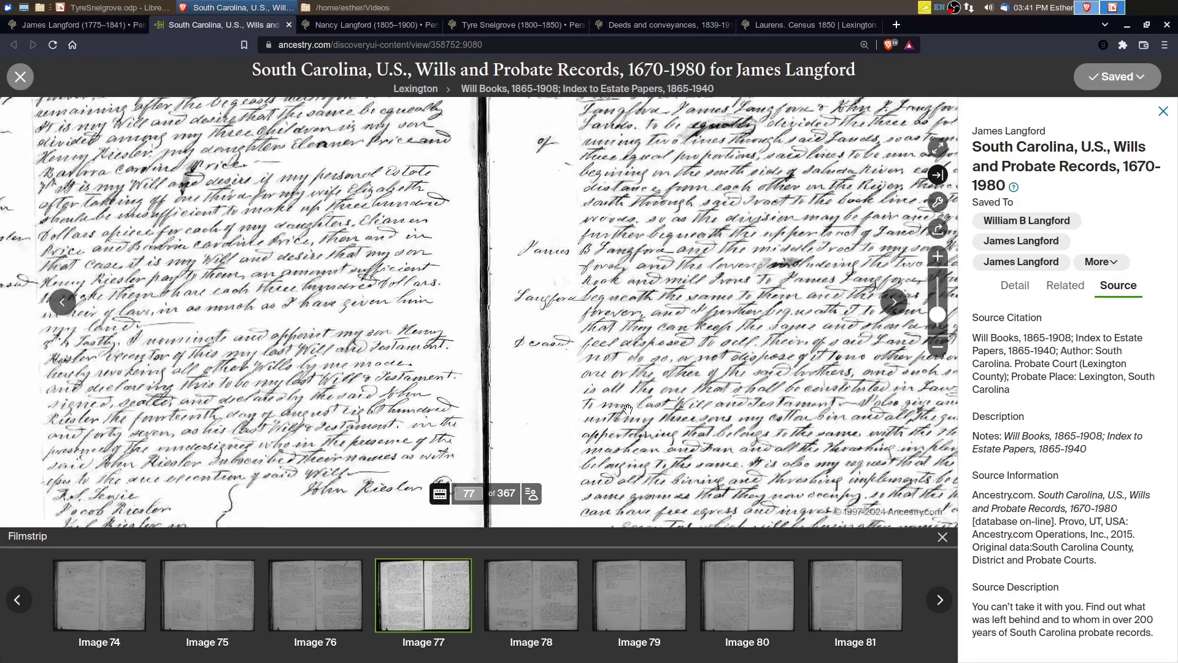
scroll(627, 408, "up", 2)
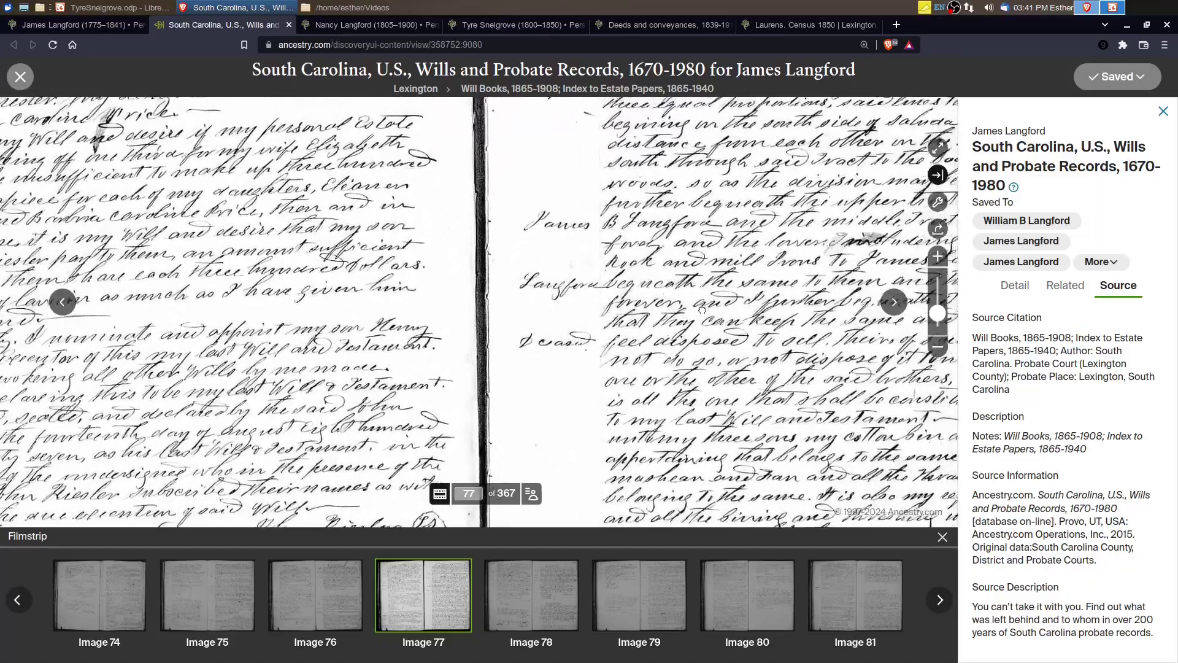
key("Right")
key("Right")
key("Right")
key("Right")
key("Up")
key("Up")
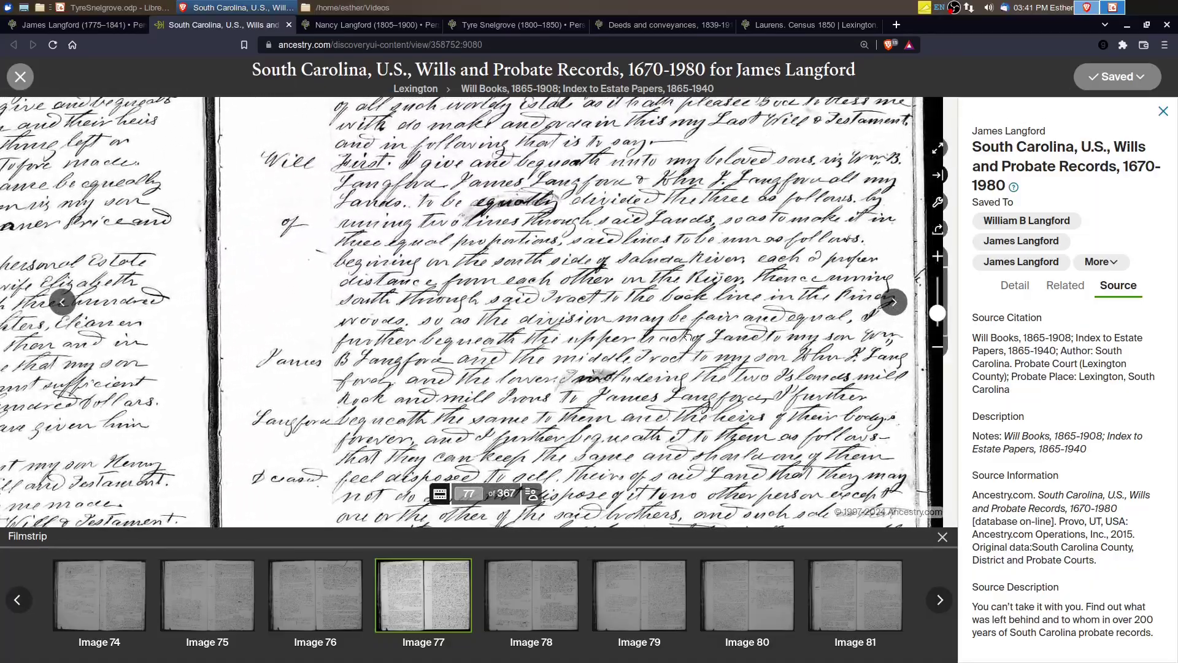
key("Right")
key("Up")
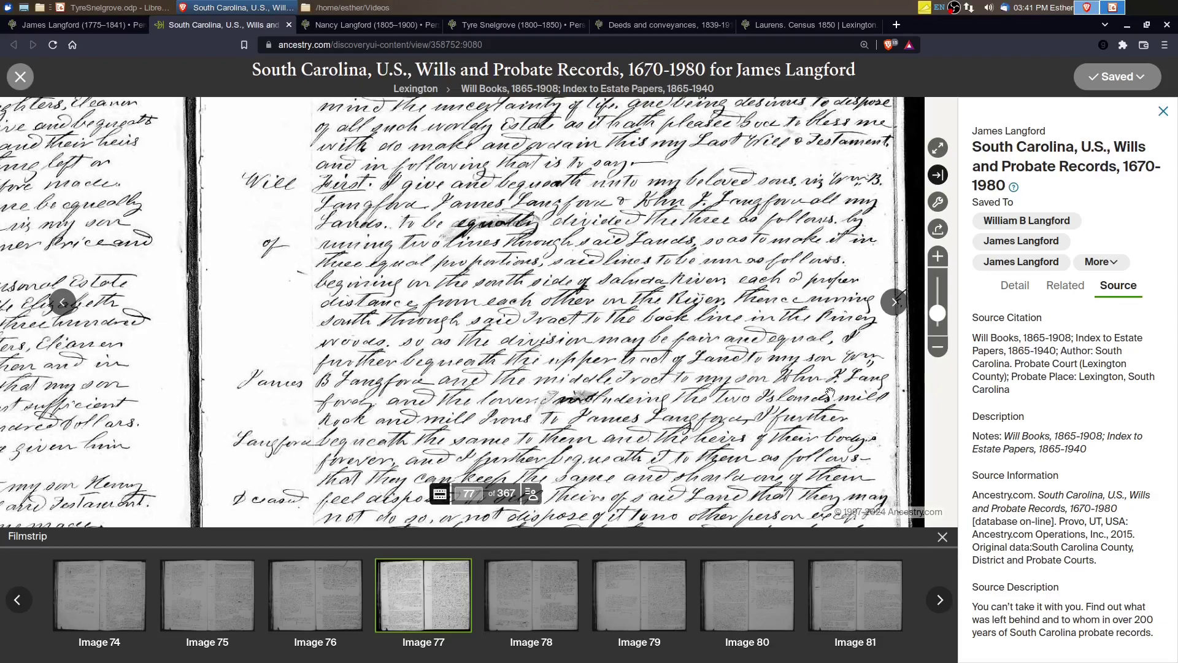
Read down the will text to the one hundred dollar bequests to his daughters
left_click_drag(729, 459, 722, 270)
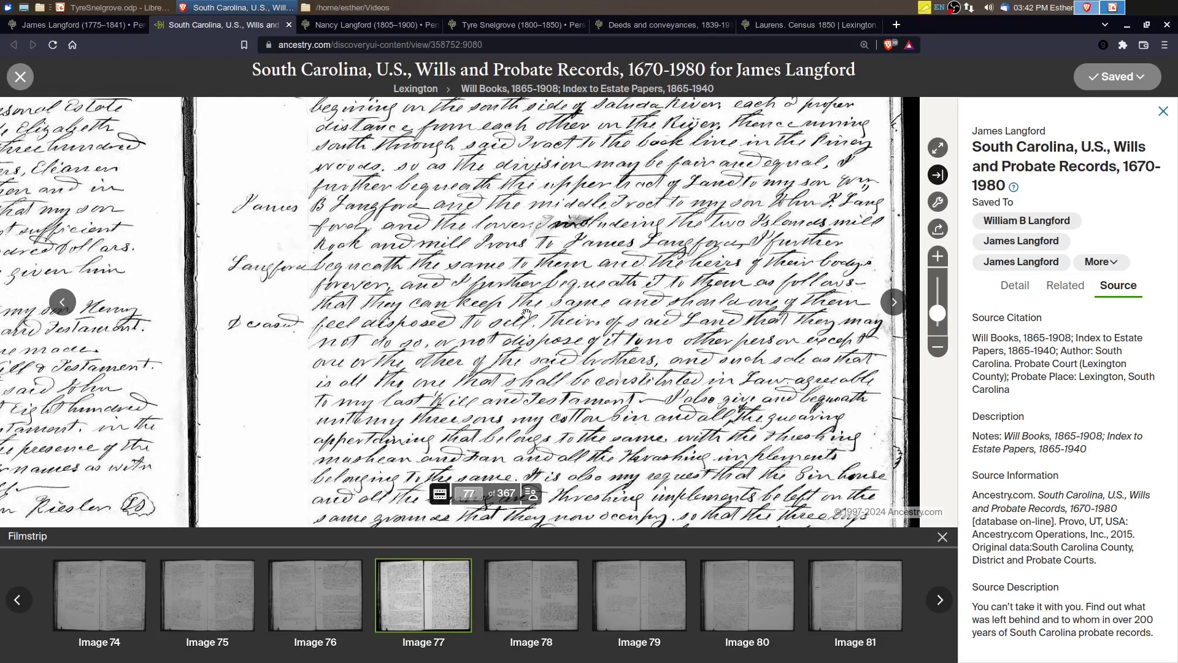
left_click_drag(590, 419, 561, 188)
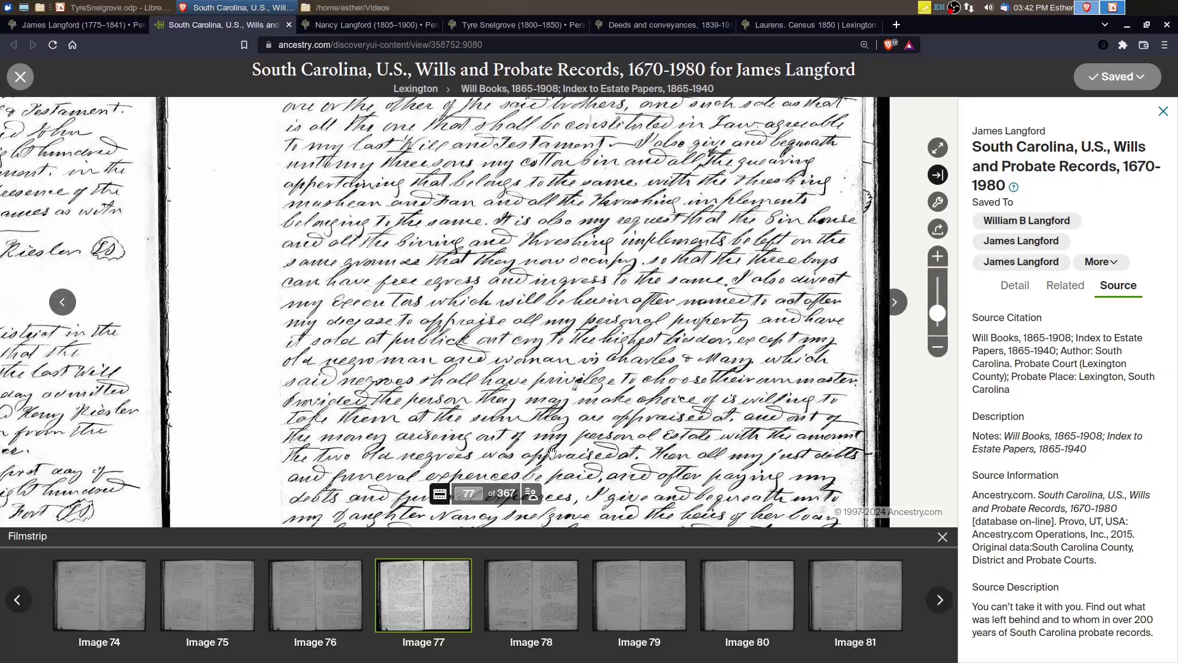
left_click_drag(553, 455, 586, 386)
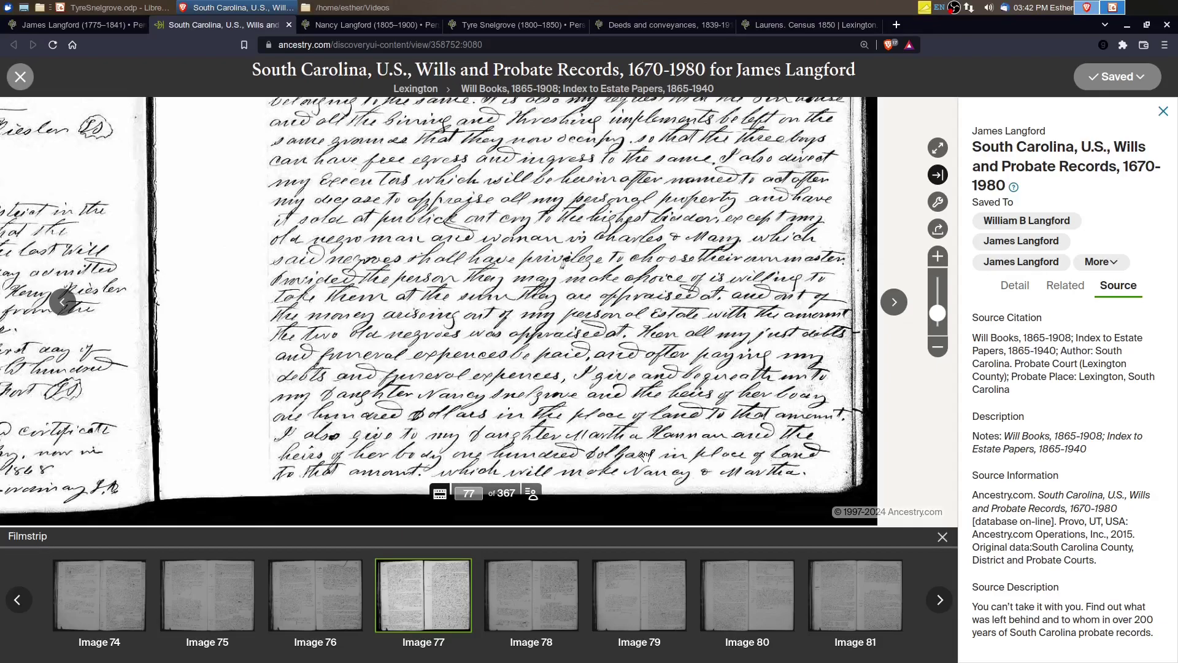
left_click_drag(644, 457, 637, 440)
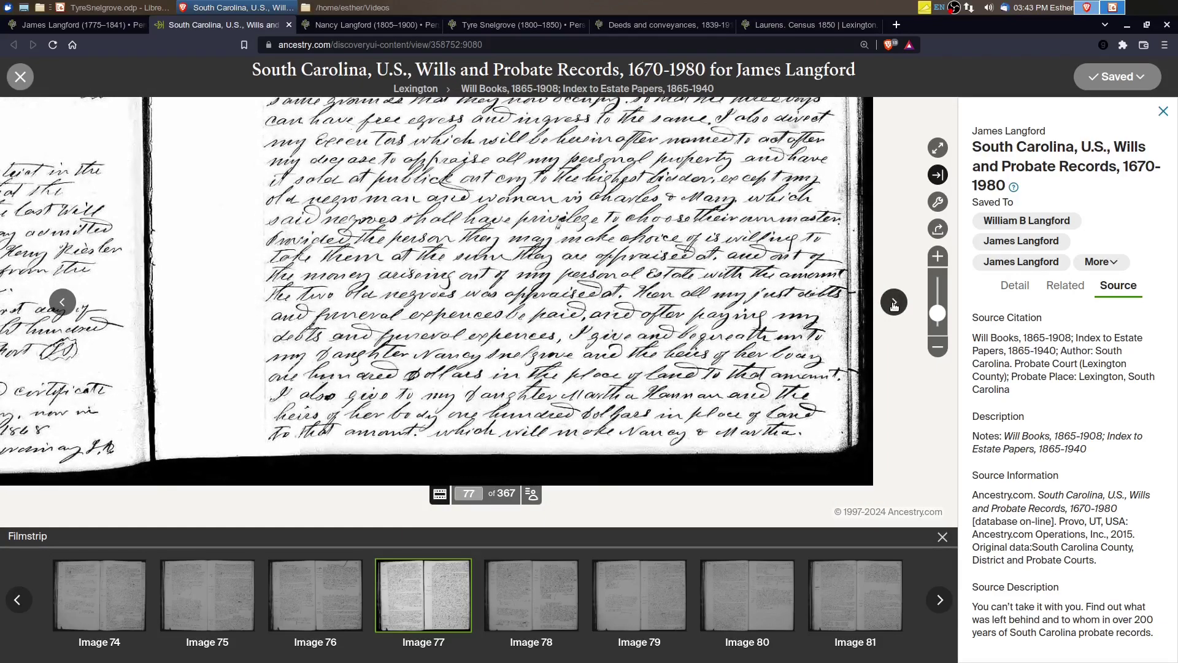
Advance to image 78 and read page 122, leaving the remaining estate to his children
left_click(894, 301)
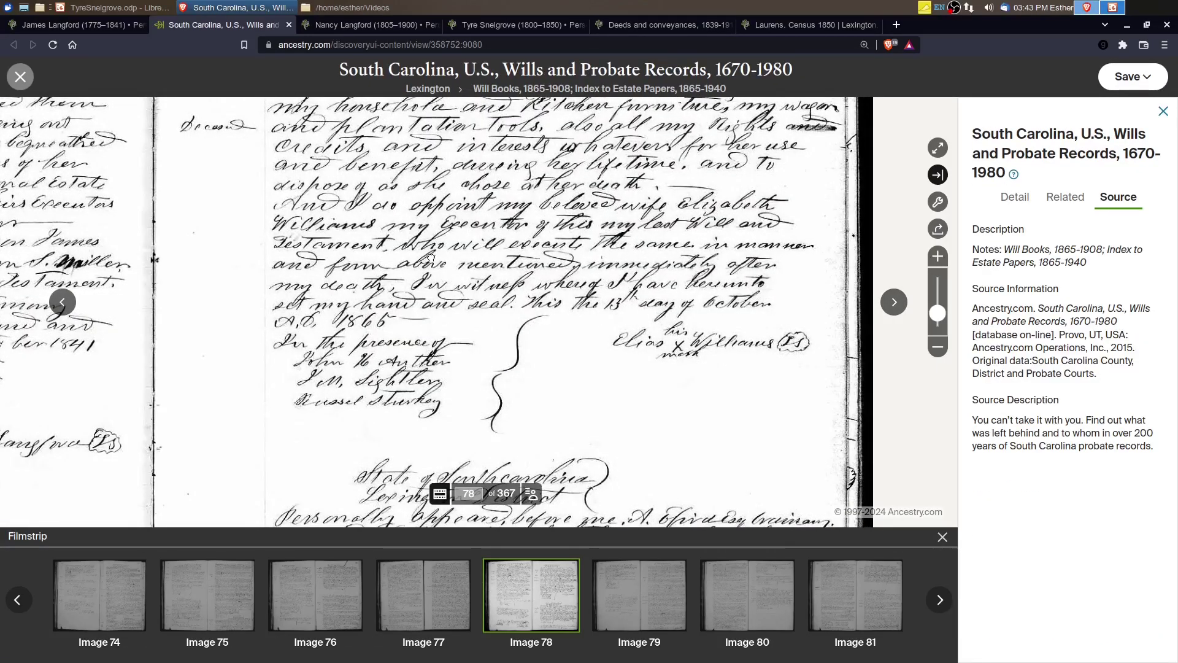
left_click_drag(435, 260, 703, 341)
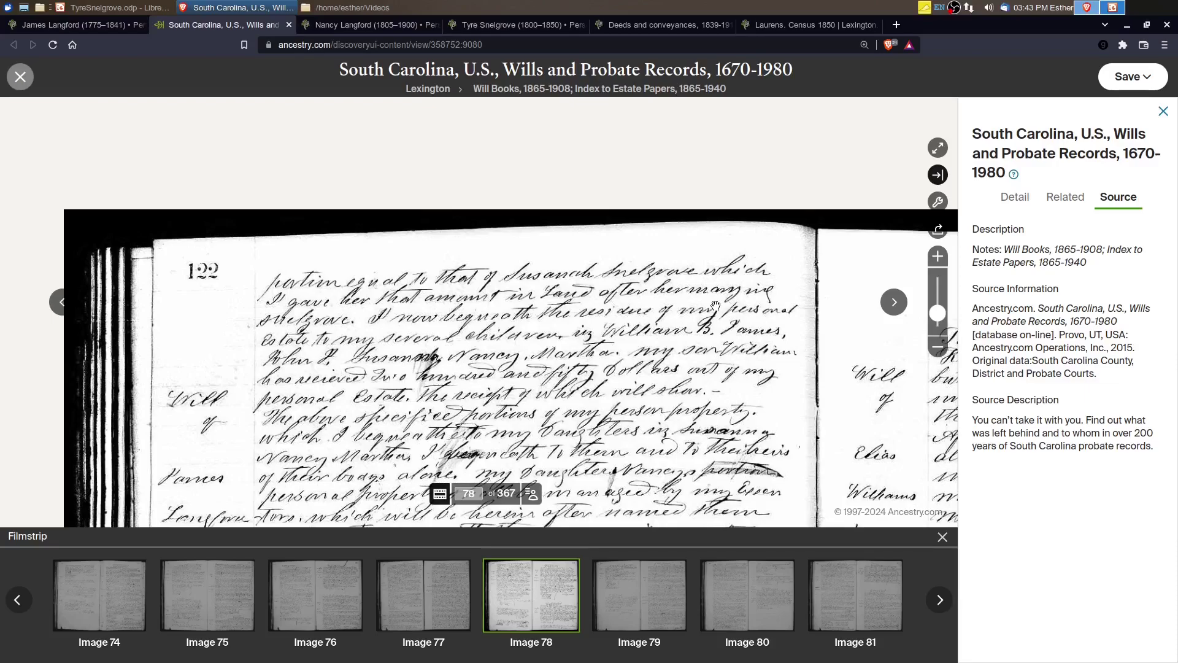
left_click_drag(598, 332, 597, 332)
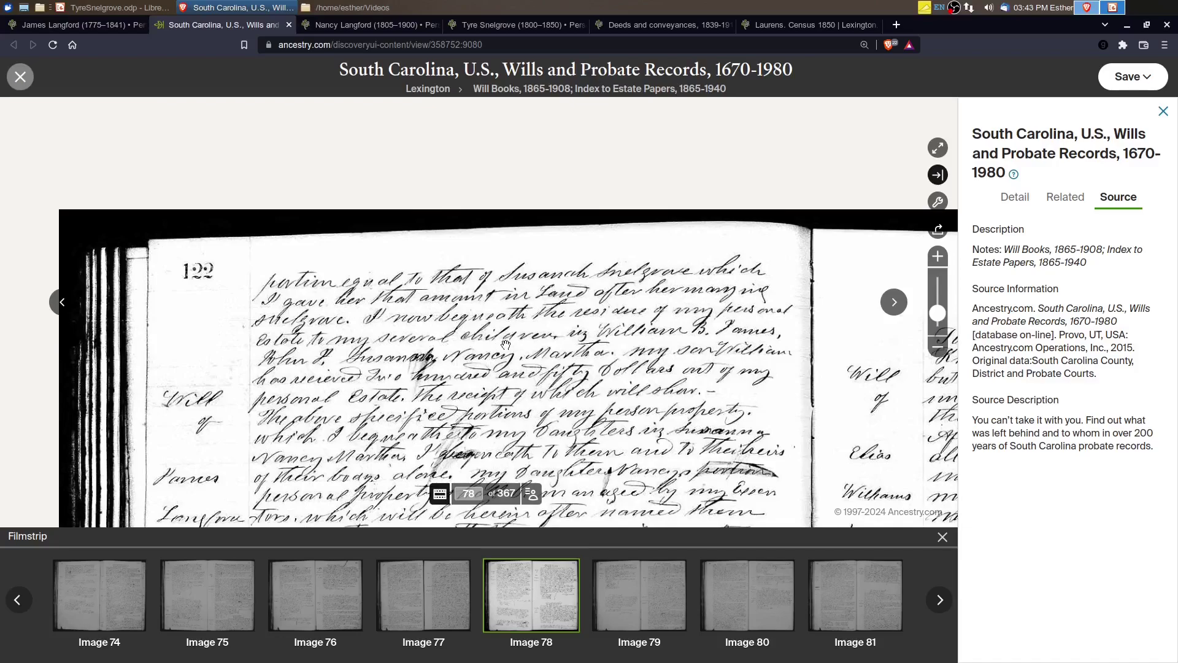
left_click_drag(613, 408, 593, 316)
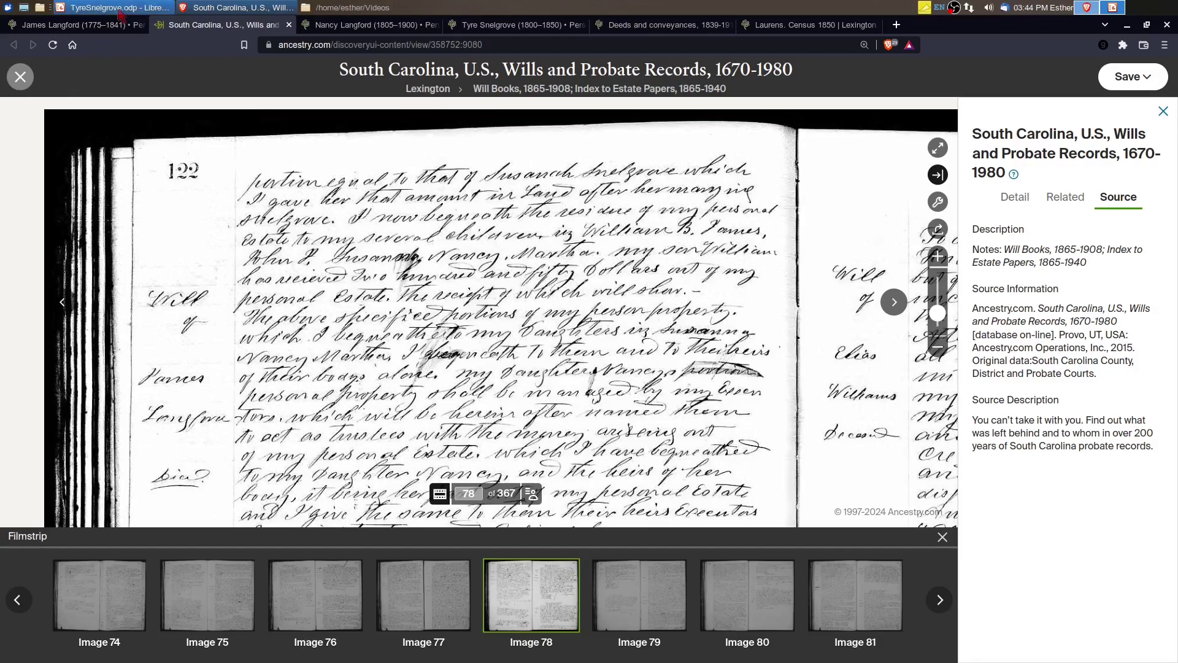
left_click(74, 24)
scroll(344, 457, "down", 2)
scroll(344, 457, "down", 12)
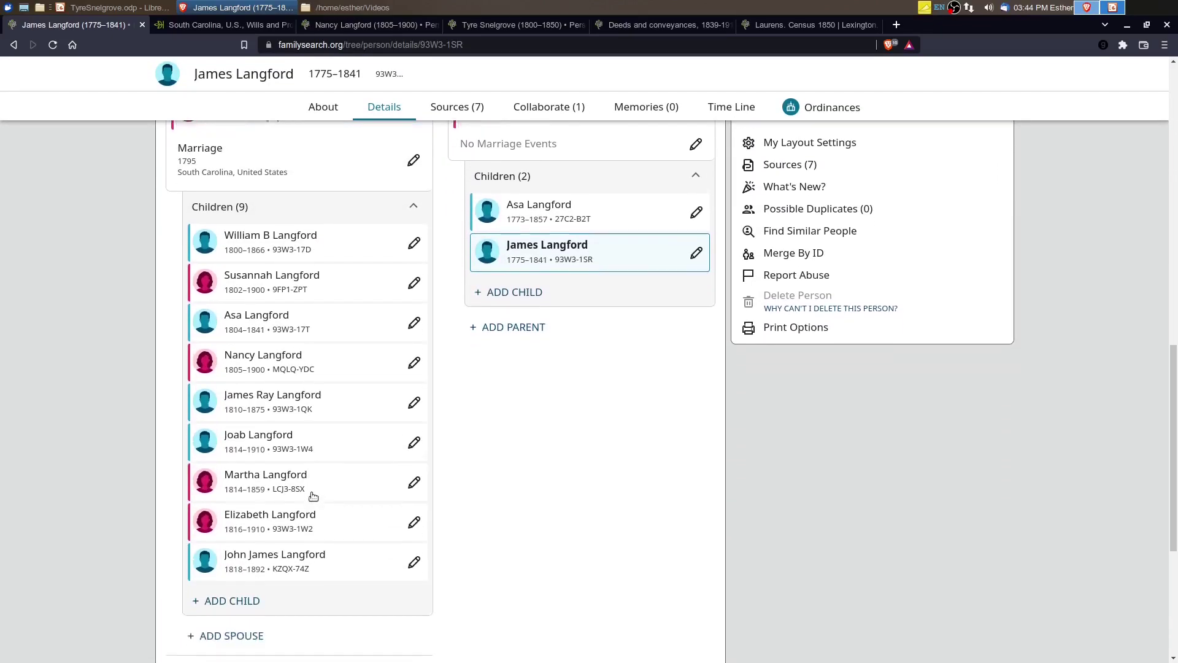
scroll(312, 497, "up", 1)
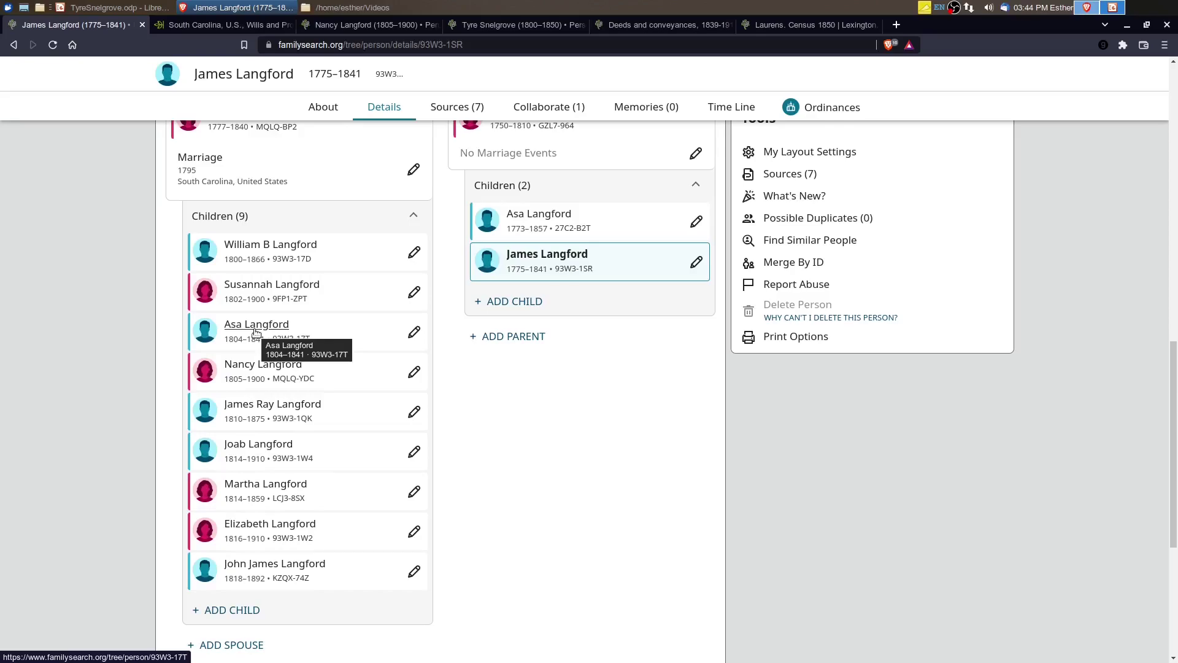
scroll(256, 333, "up", 1)
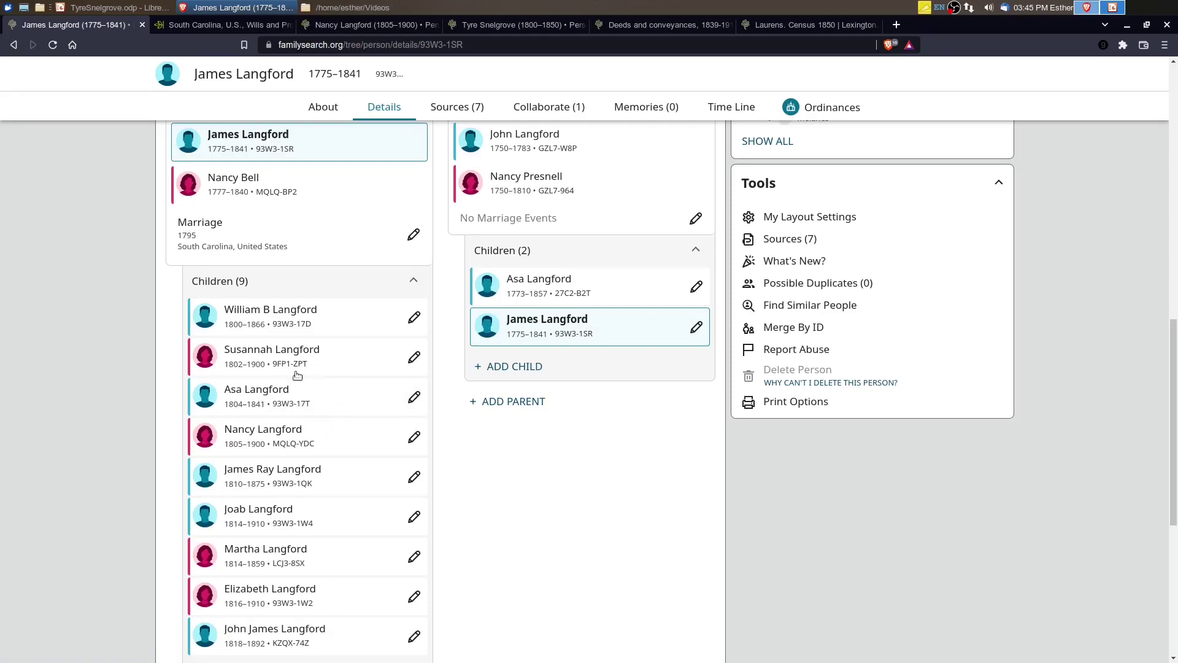
left_click(260, 354)
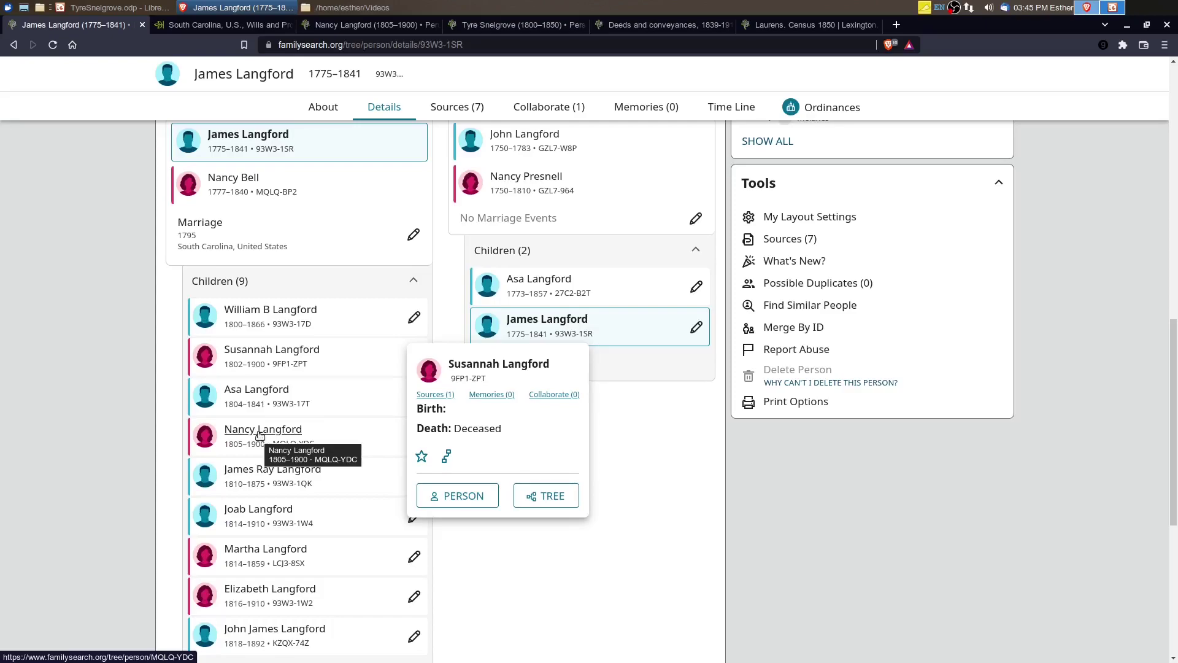
mouse_move(260, 435)
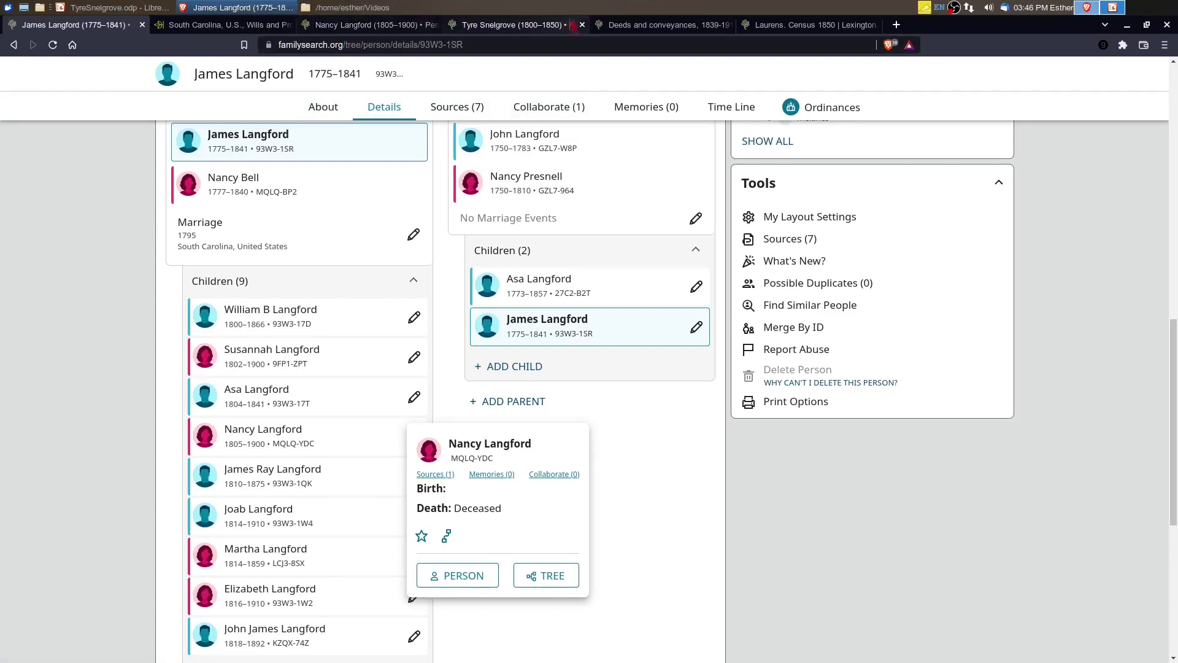
Bring up the Deeds and conveyances film at image 419, zoomed in
left_click(517, 26)
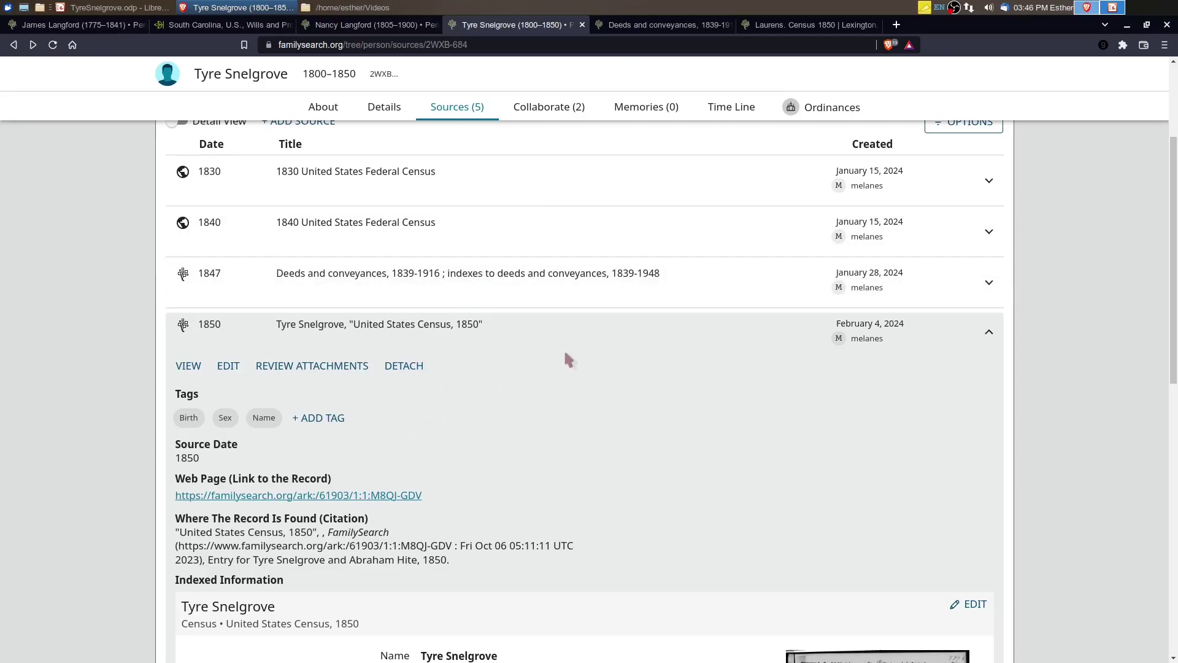
key("ctrl+Tab")
scroll(531, 382, "up", 5)
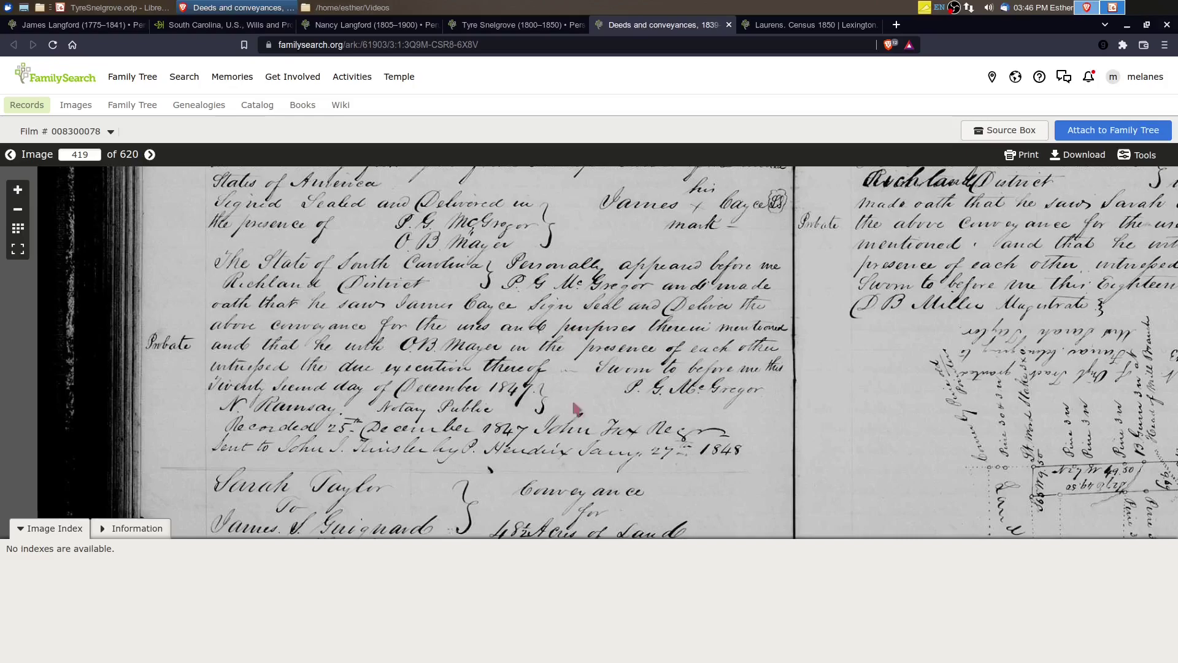
Pan image 419 past the Cayce and Taylor entries to the Snelgrove–Frazier 100-acre conveyance
mouse_move(571, 407)
left_mouse_down()
mouse_move(526, 305)
mouse_move(243, 294)
left_mouse_up()
left_click_drag(635, 178, 635, 380)
left_click_drag(237, 287, 562, 337)
left_click_drag(546, 380, 558, 319)
left_click_drag(473, 534, 483, 407)
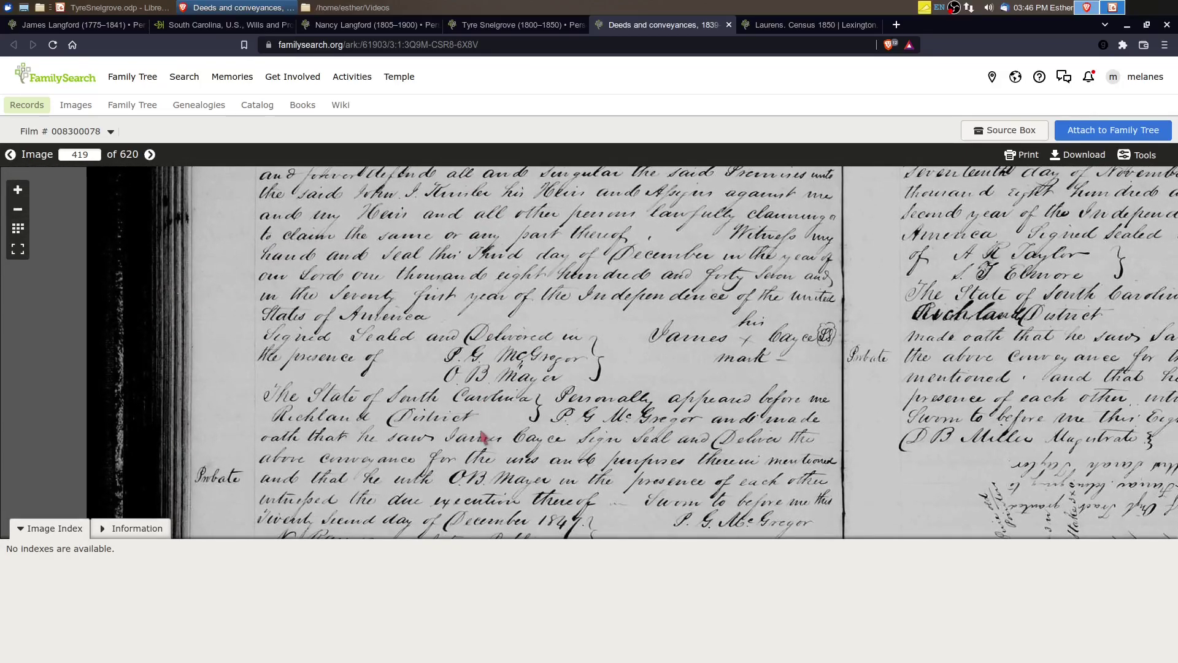
left_click_drag(485, 463, 227, 215)
left_click_drag(871, 528, 665, 419)
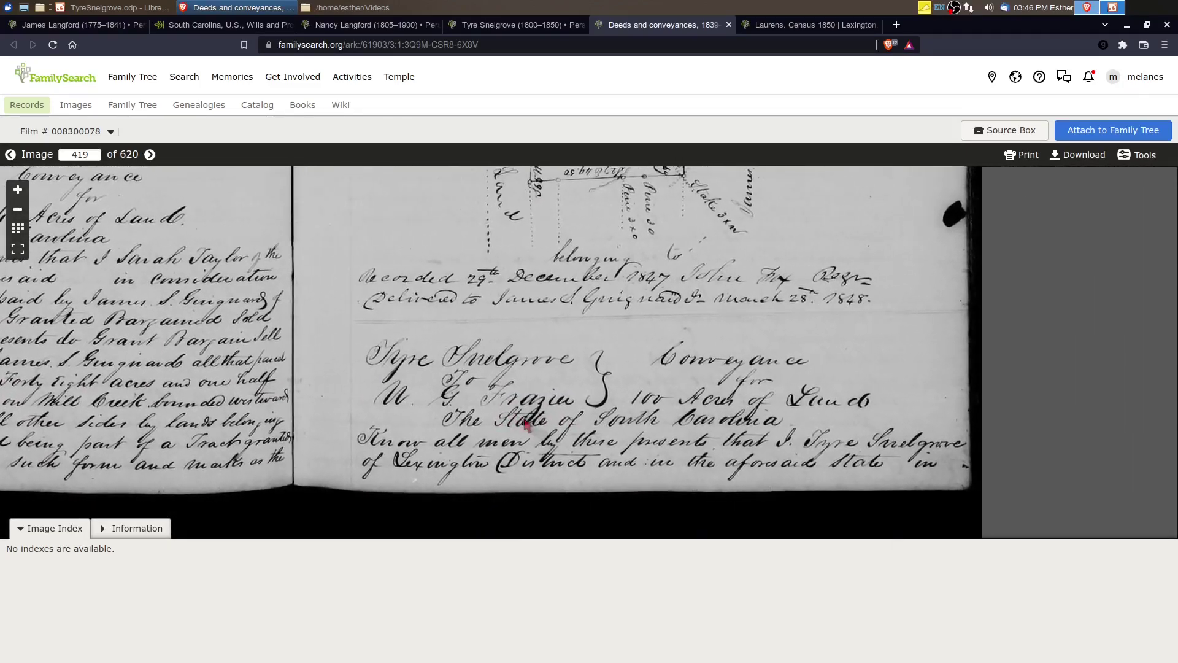
left_click_drag(523, 423, 478, 431)
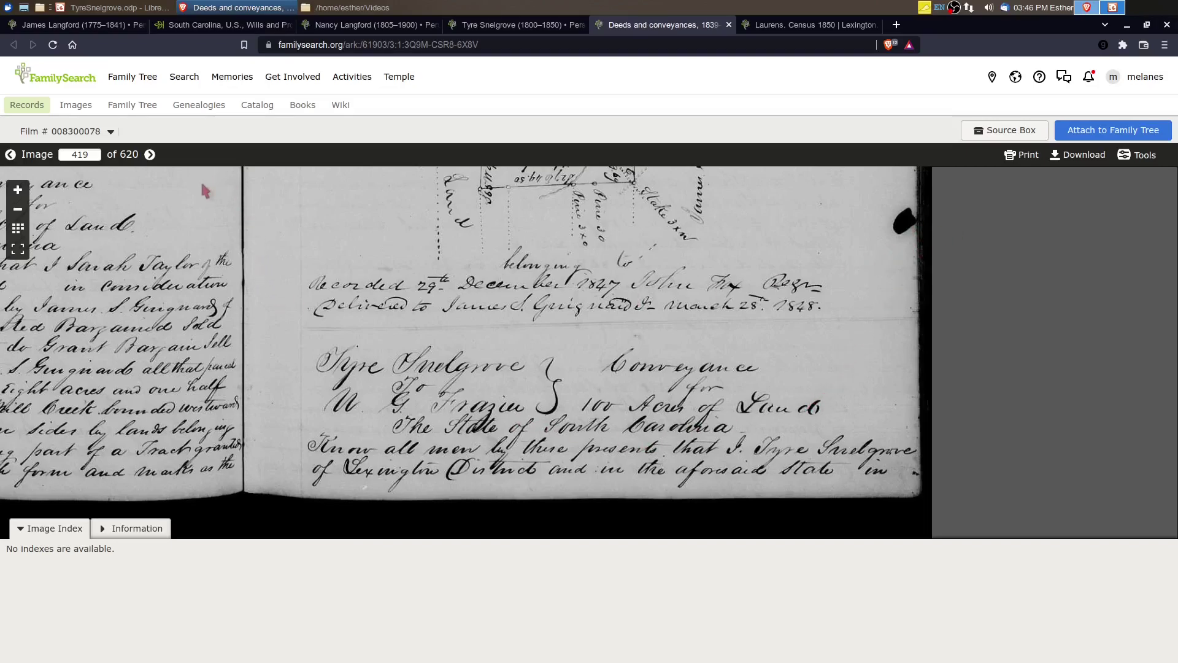
left_click(149, 155)
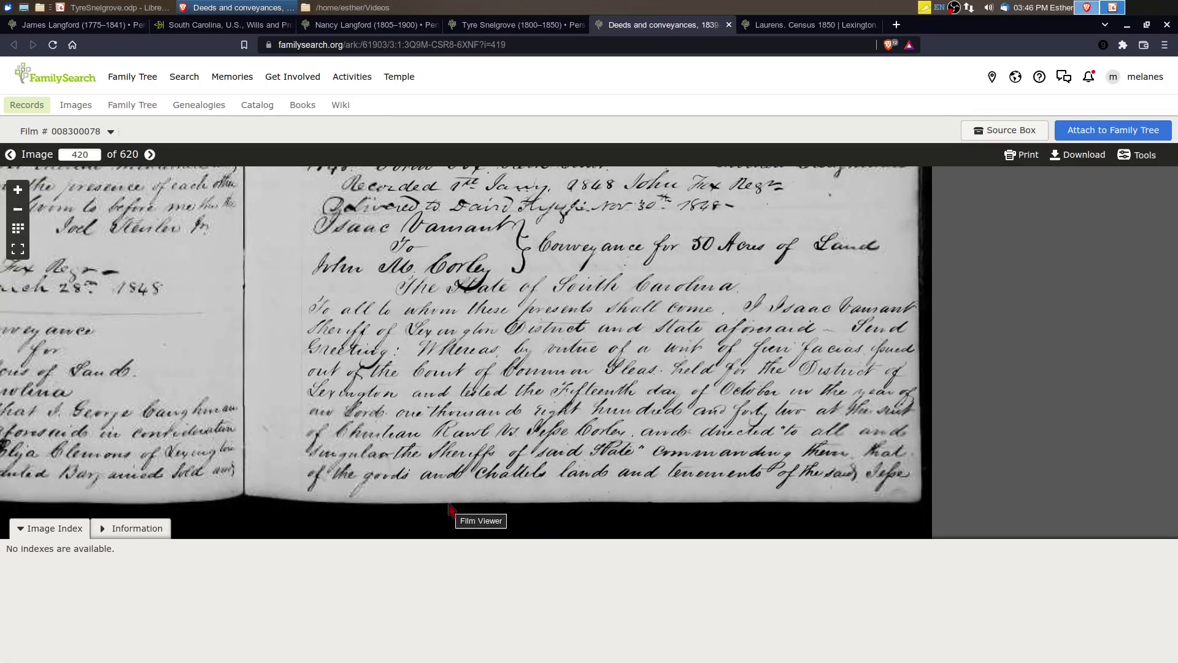
left_click_drag(128, 245, 801, 429)
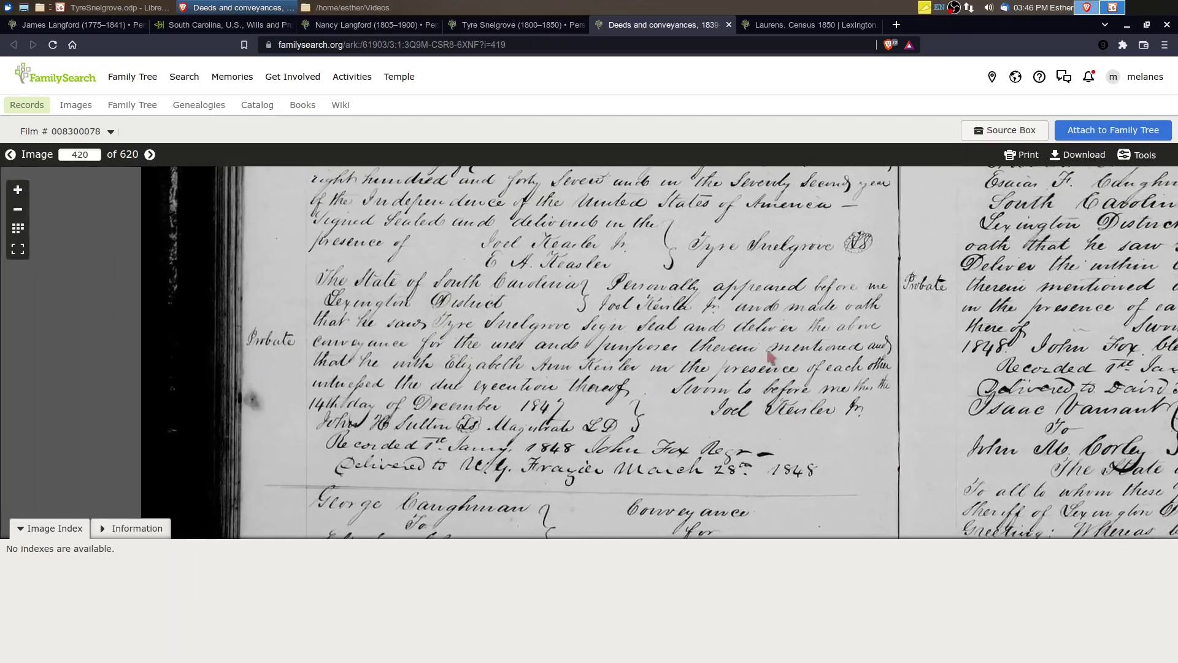
scroll(706, 307, "up", 5)
scroll(683, 276, "up", 6)
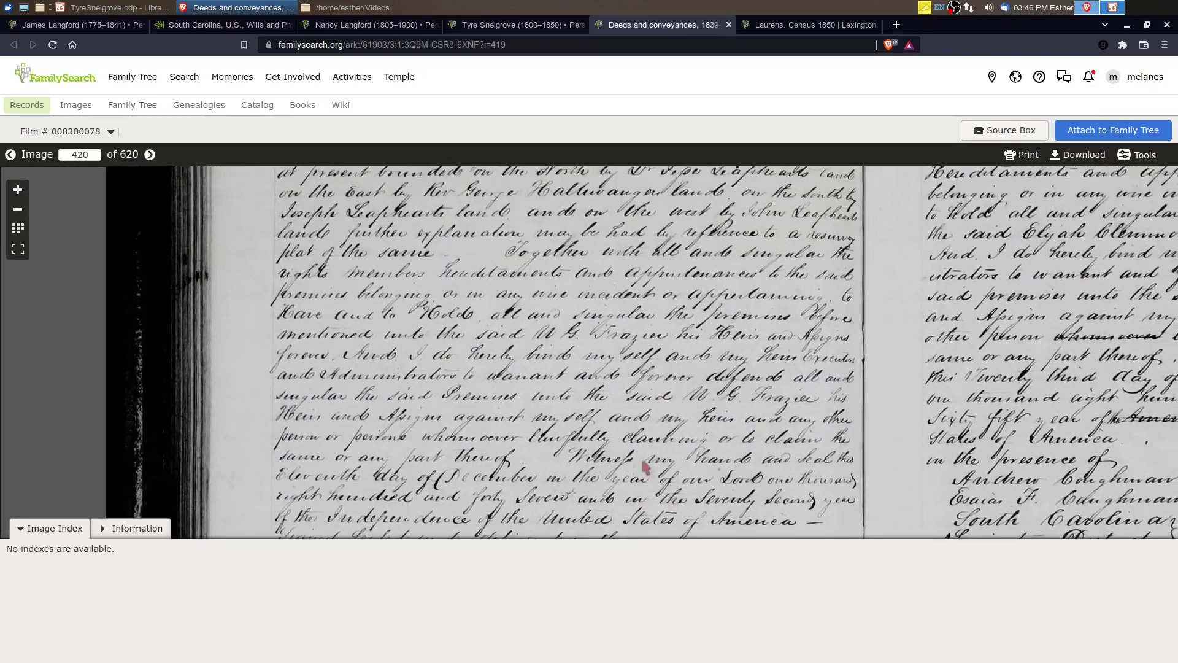
scroll(545, 446, "up", 2)
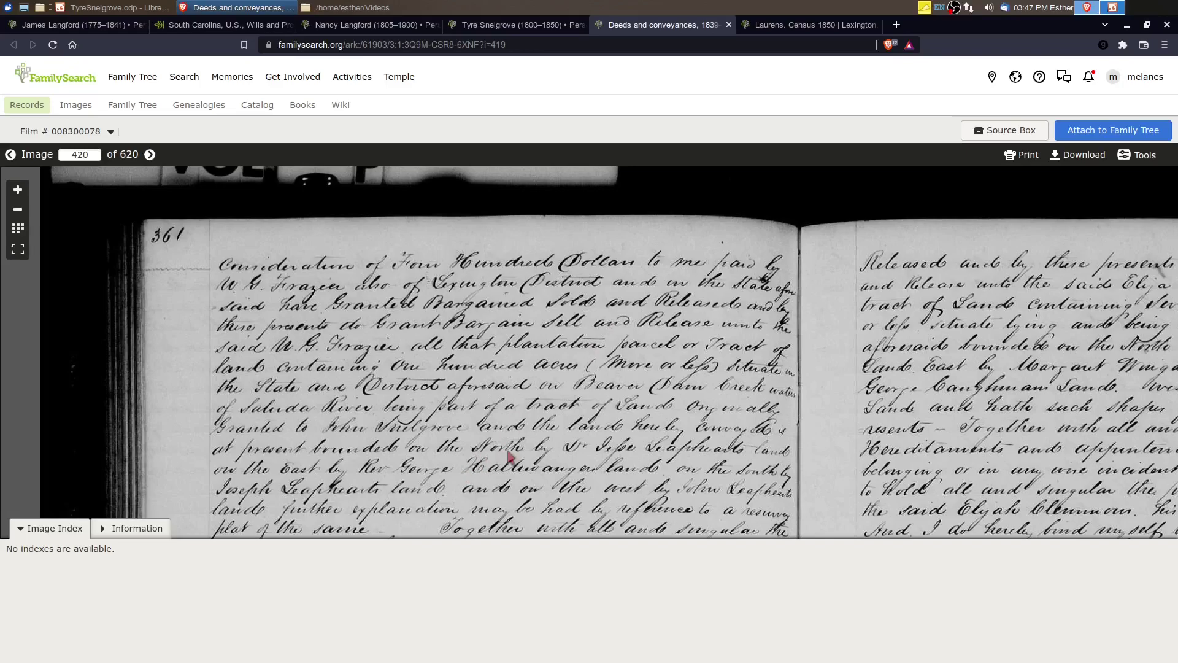
left_click_drag(514, 482, 481, 351)
scroll(481, 380, "down", 4)
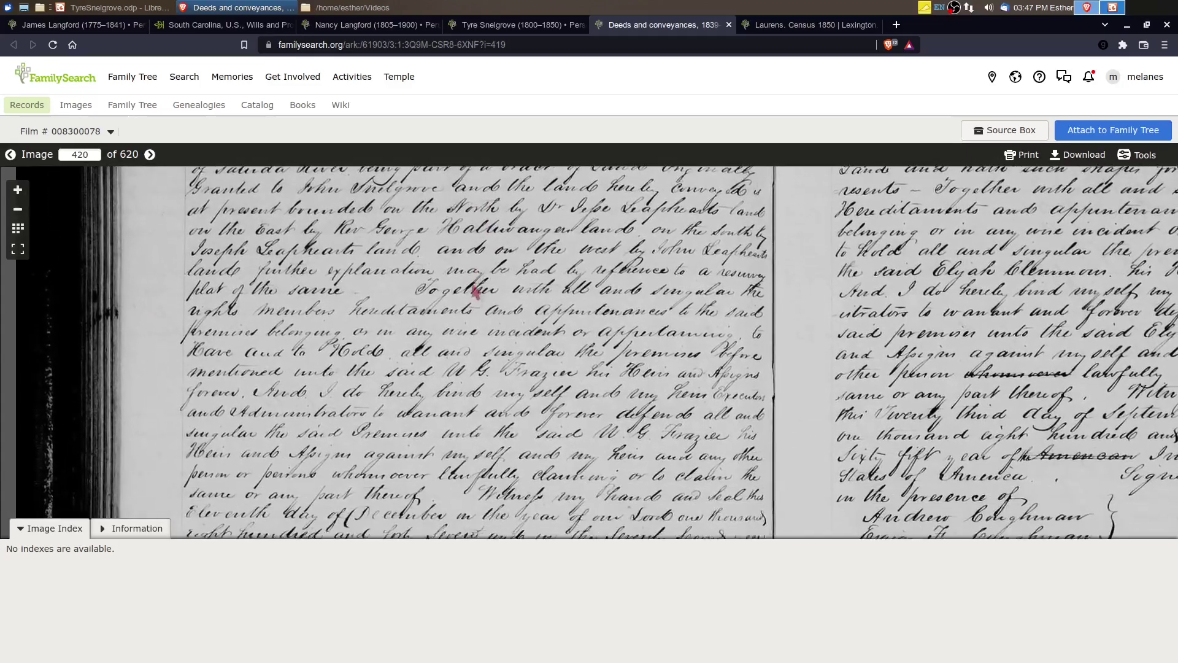
scroll(482, 426, "down", 3)
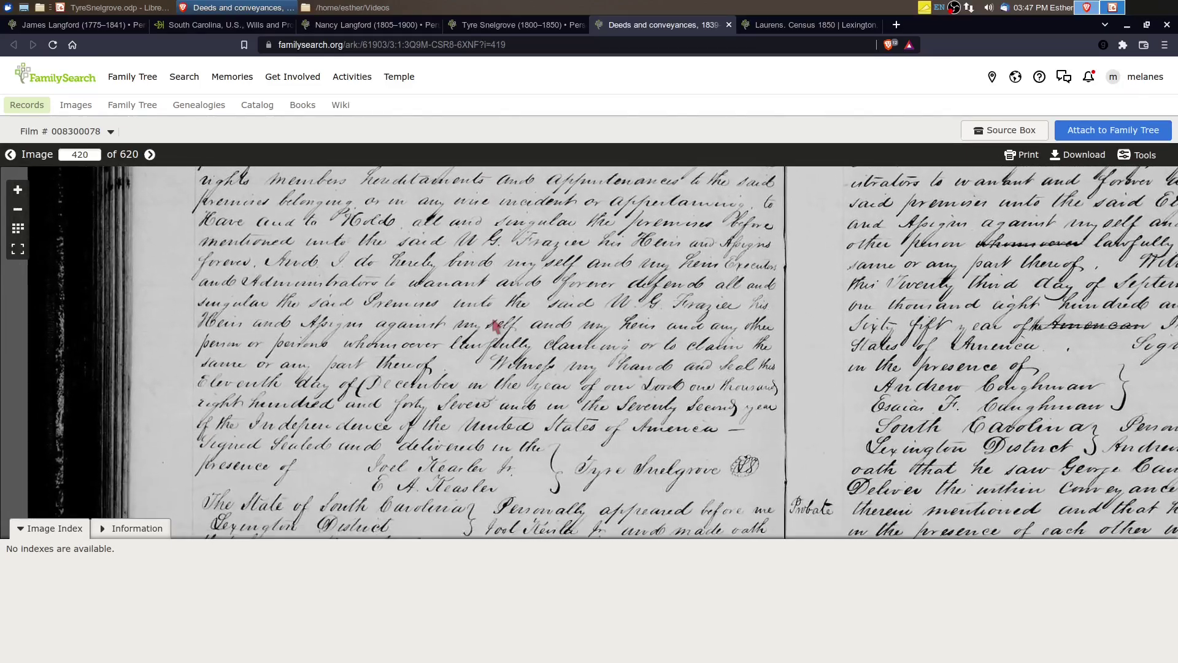
scroll(521, 411, "down", 4)
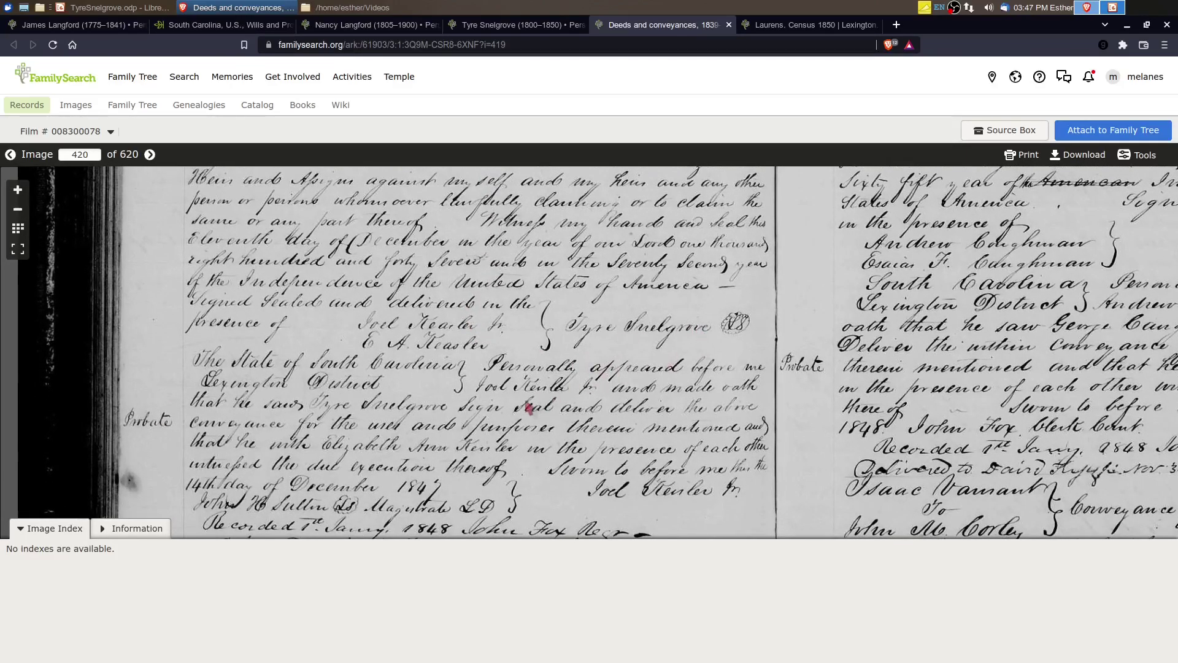
scroll(507, 463, "down", 3)
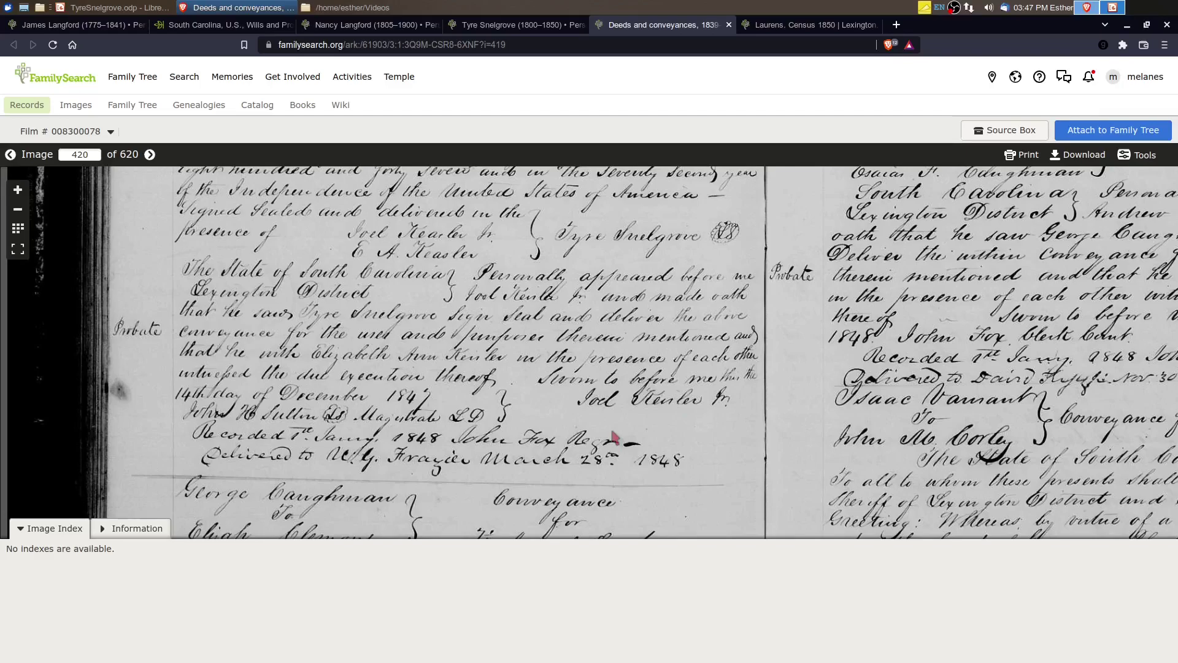
left_click(515, 25)
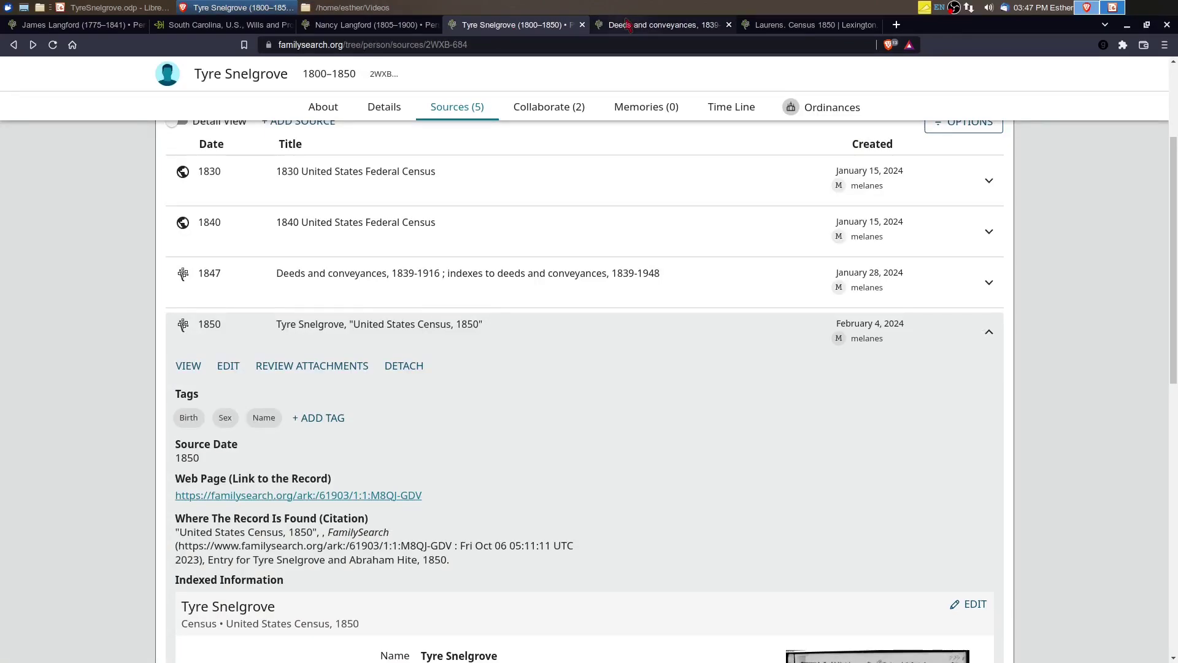
Recheck the 1850 census indexed information among Tyre Snelgrove's sources, then return to his details page
left_click(638, 25)
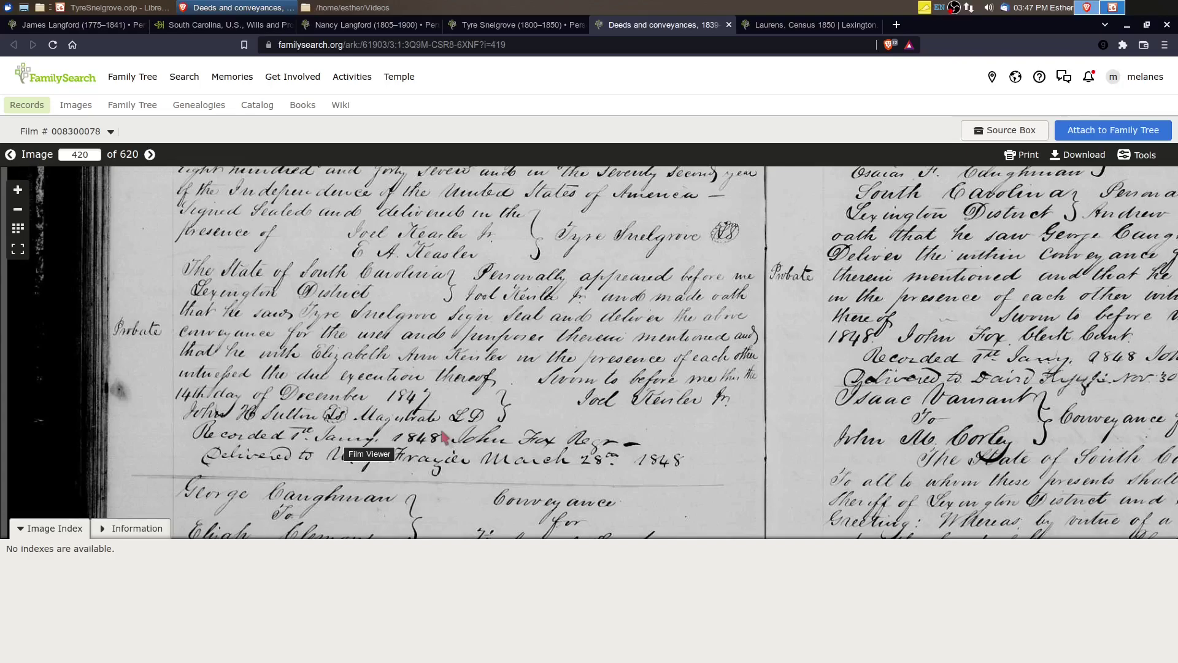
left_click(507, 25)
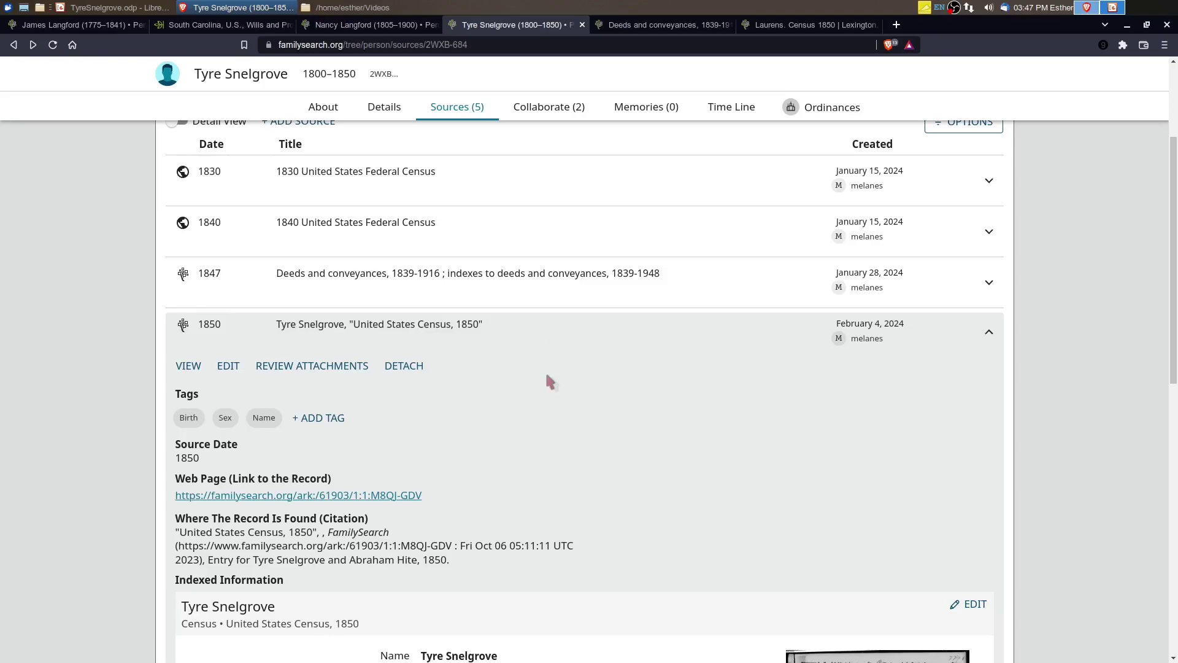
scroll(495, 381, "down", 3)
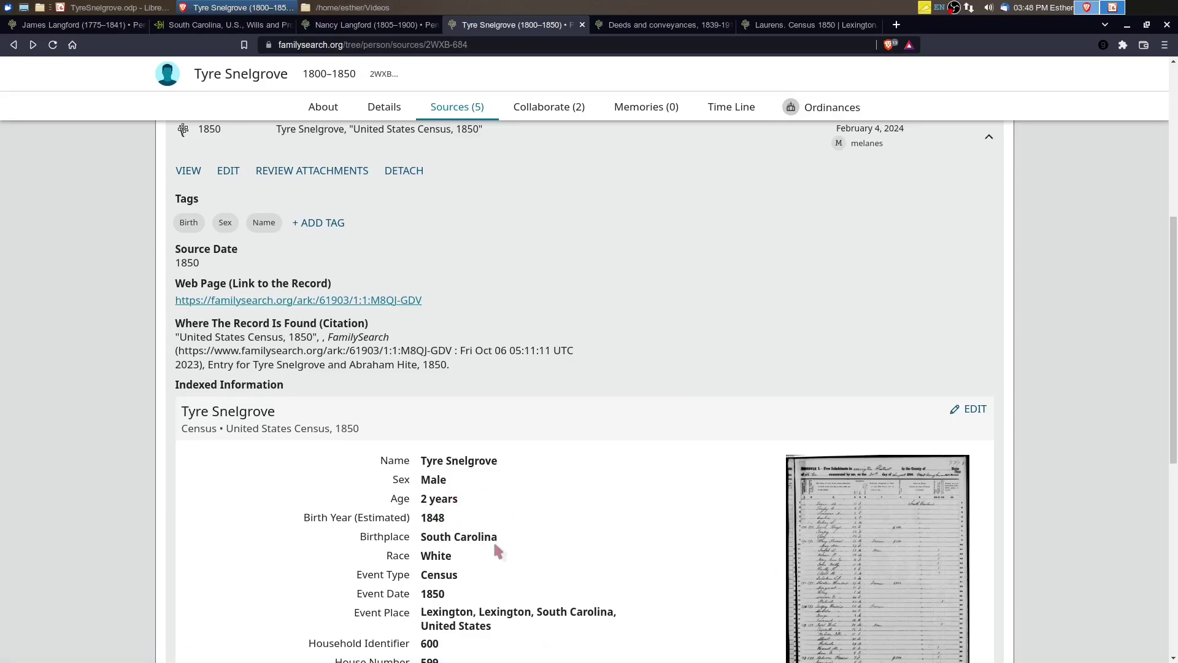
scroll(494, 544, "up", 10)
key("alt+Left")
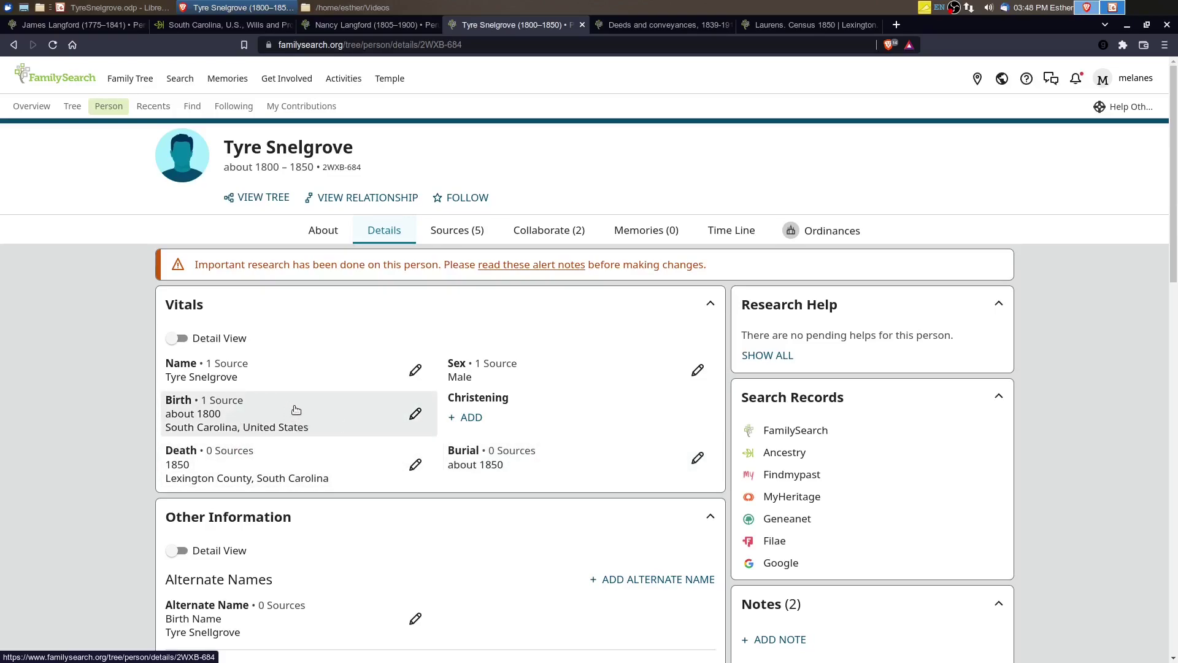
left_click_drag(463, 532, 432, 534)
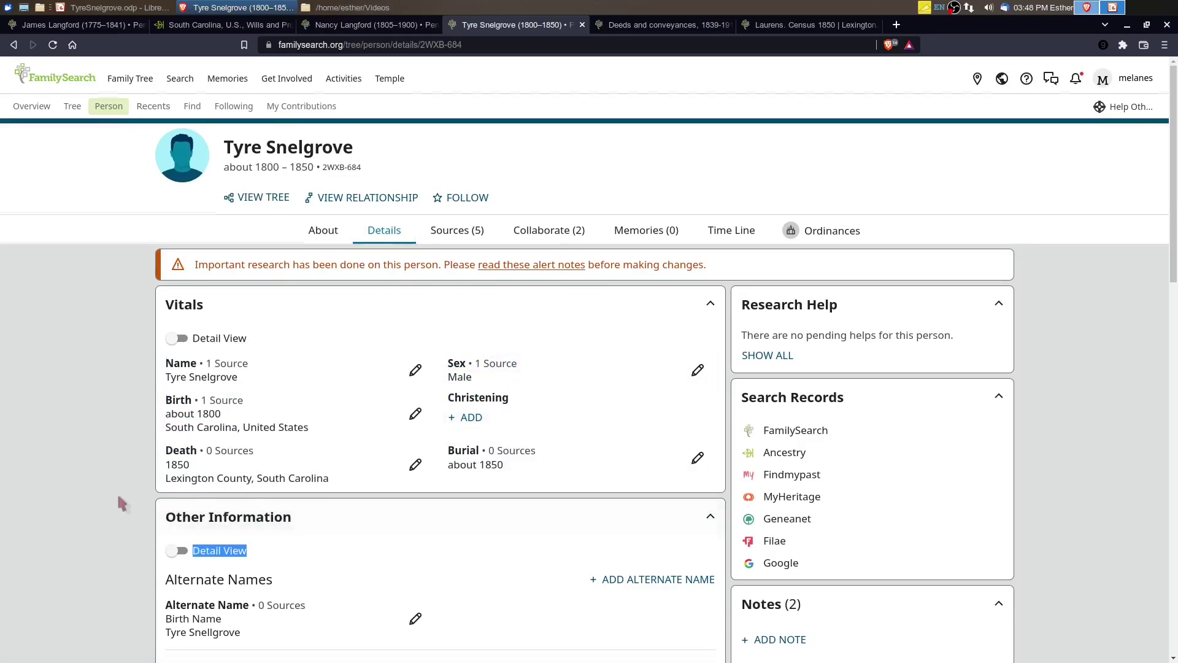
scroll(102, 503, "down", 6)
scroll(103, 499, "down", 2)
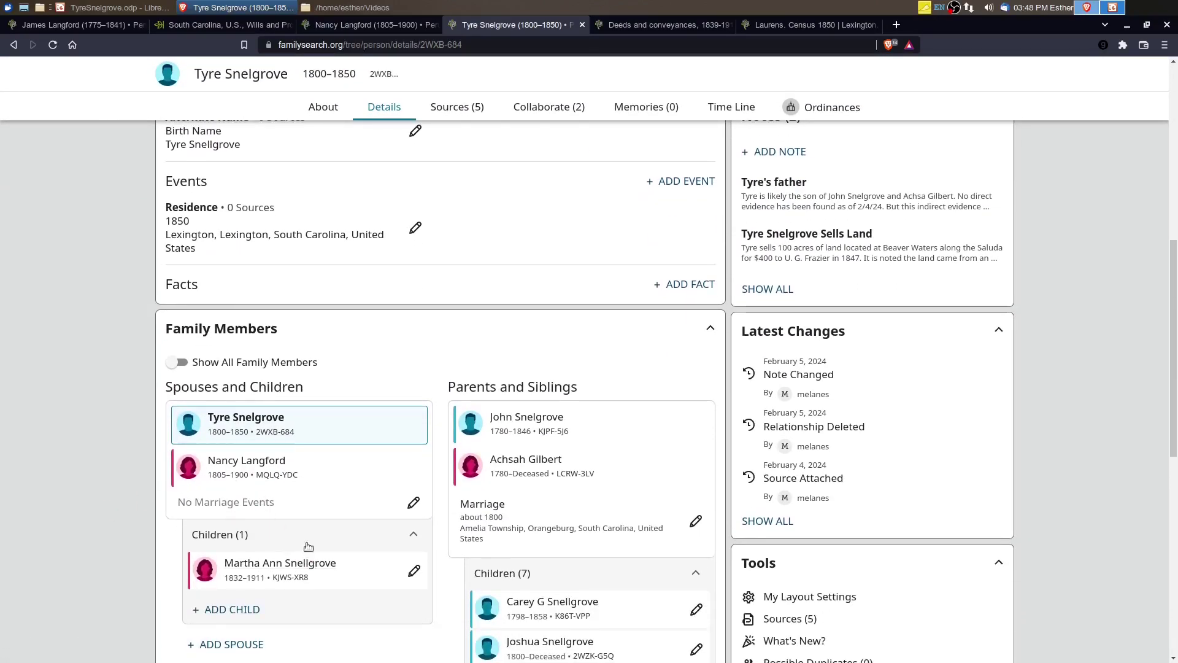